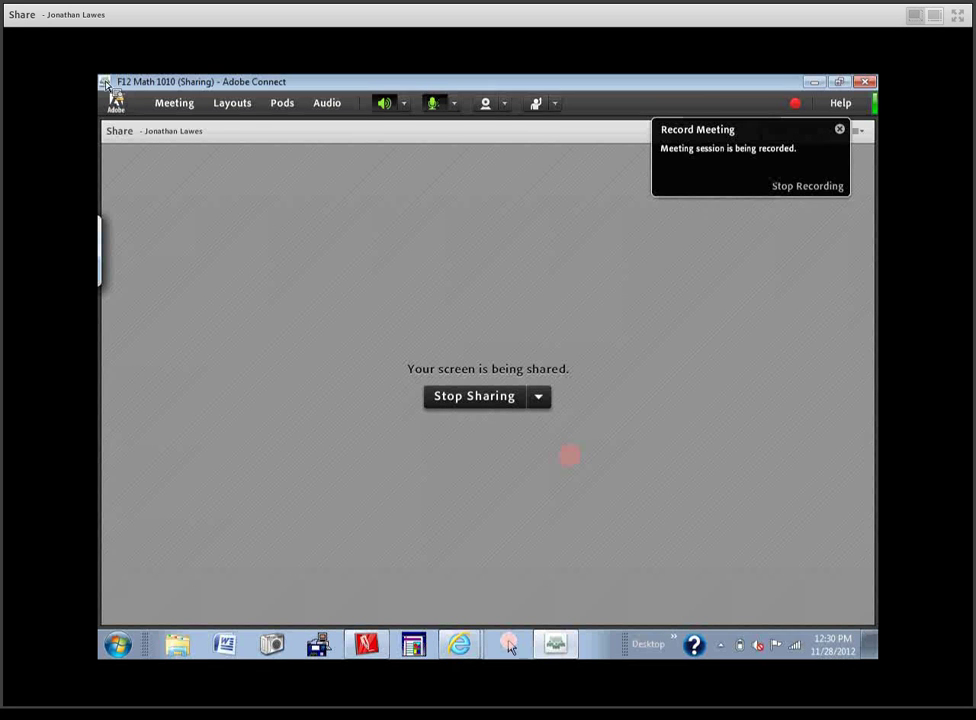
Step: Bring the 9.3.ANS.Math.1010.logarithmic.functions.PDF worksheet to the front from the taskbar preview
{"action": "mouse_move", "coordinate": [373, 649]}
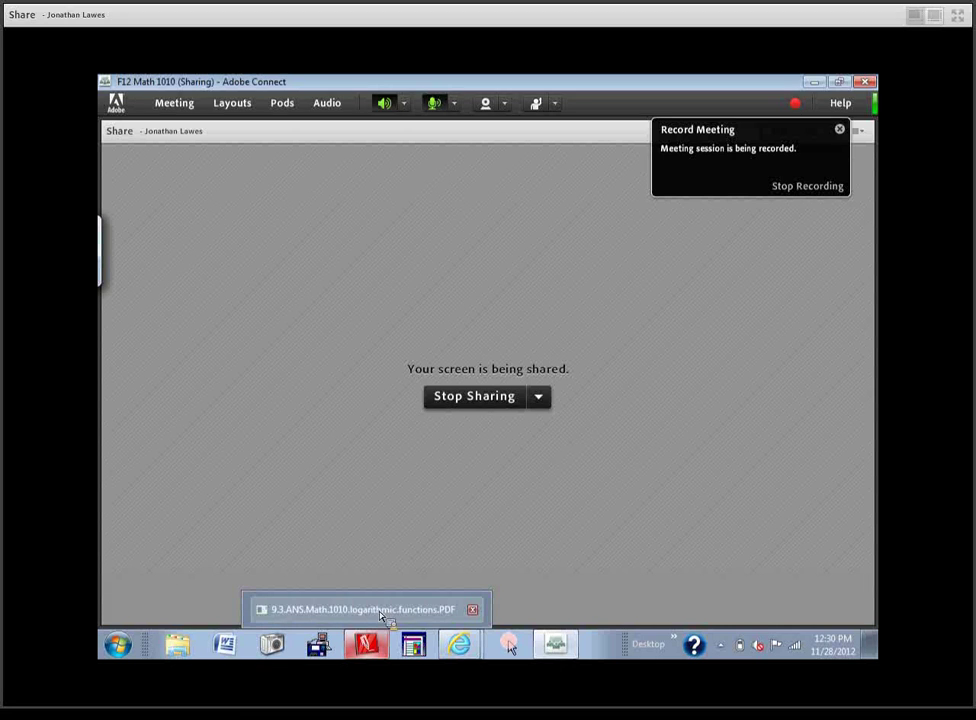
{"action": "left_click", "coordinate": [382, 612]}
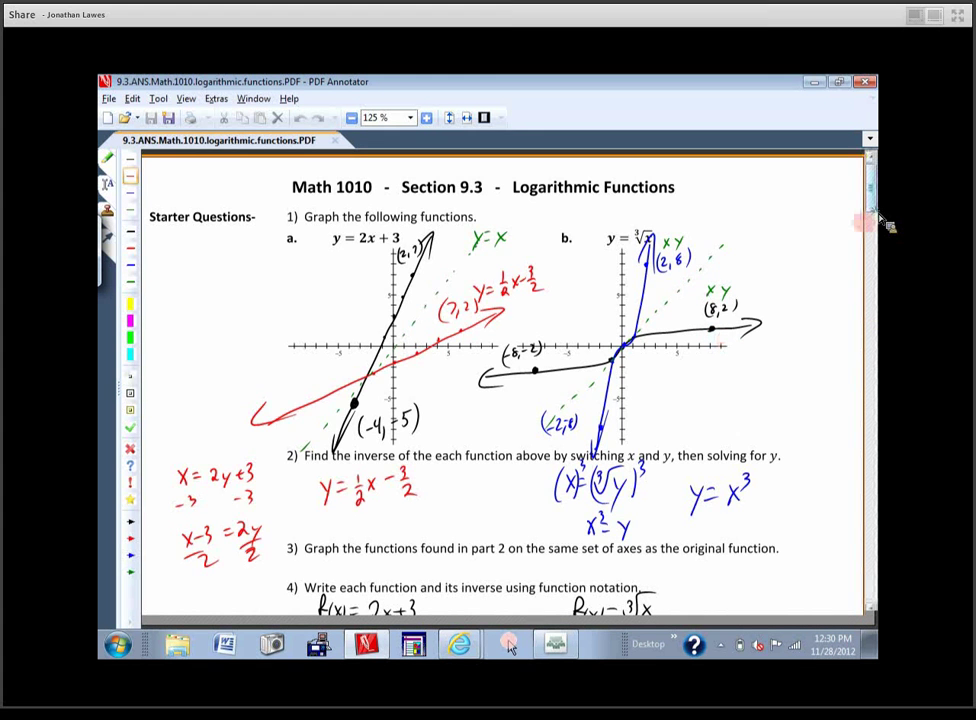
Step: Scroll down past Examples 1 and 2 to the logarithm introduction and Two Important Facts box
{"action": "scroll", "coordinate": [540, 472], "scroll_direction": "down", "scroll_amount": 5}
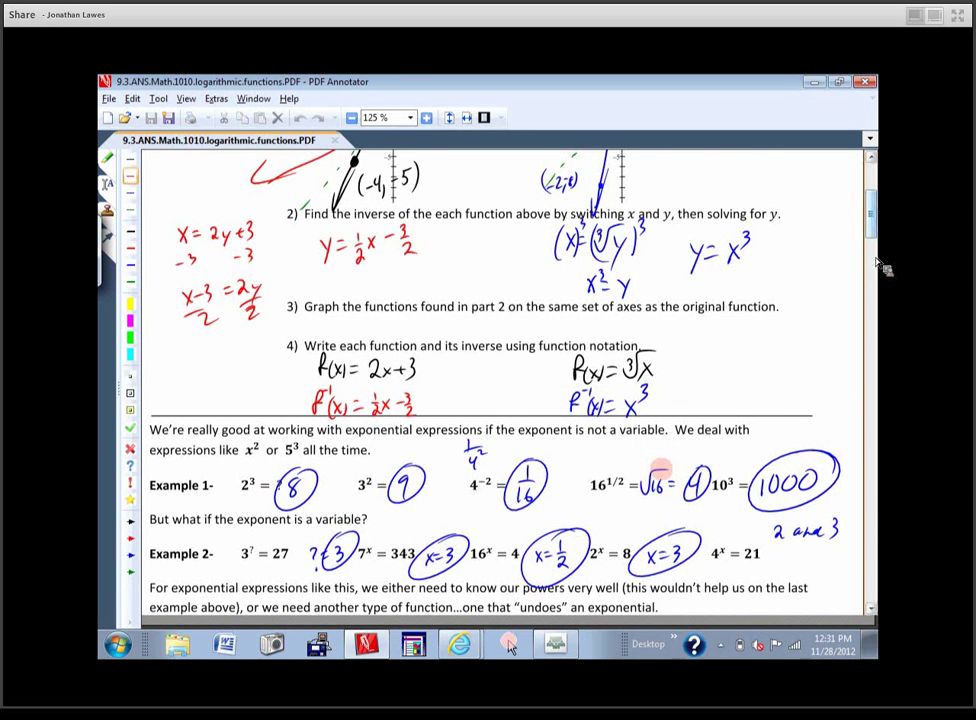
{"action": "scroll", "coordinate": [870, 230], "scroll_direction": "down", "scroll_amount": 3}
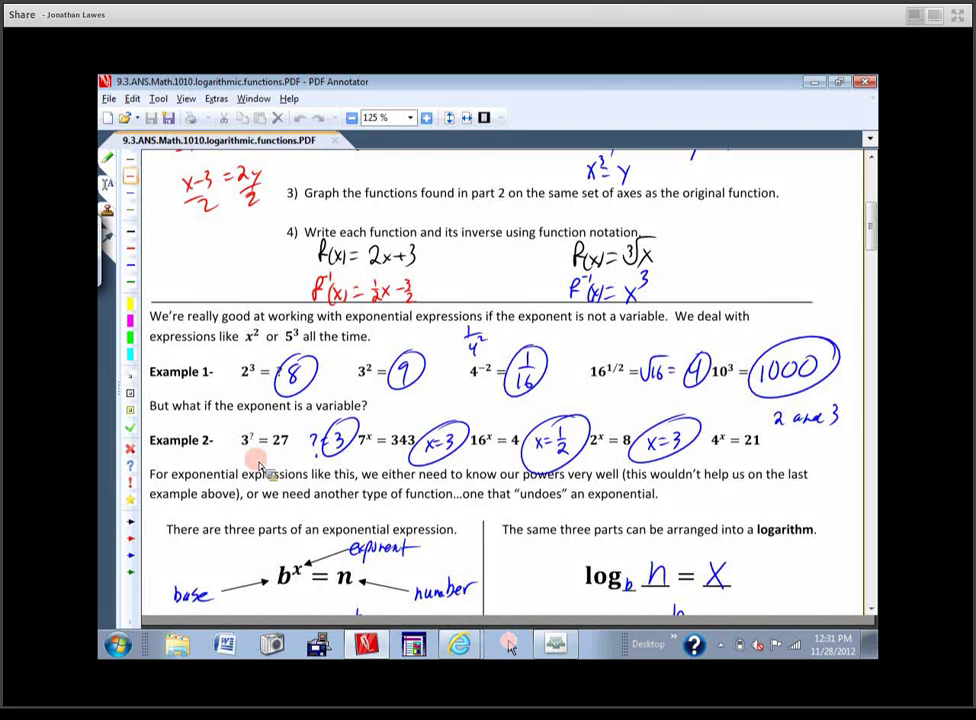
{"action": "scroll", "coordinate": [258, 466], "scroll_direction": "down", "scroll_amount": 1}
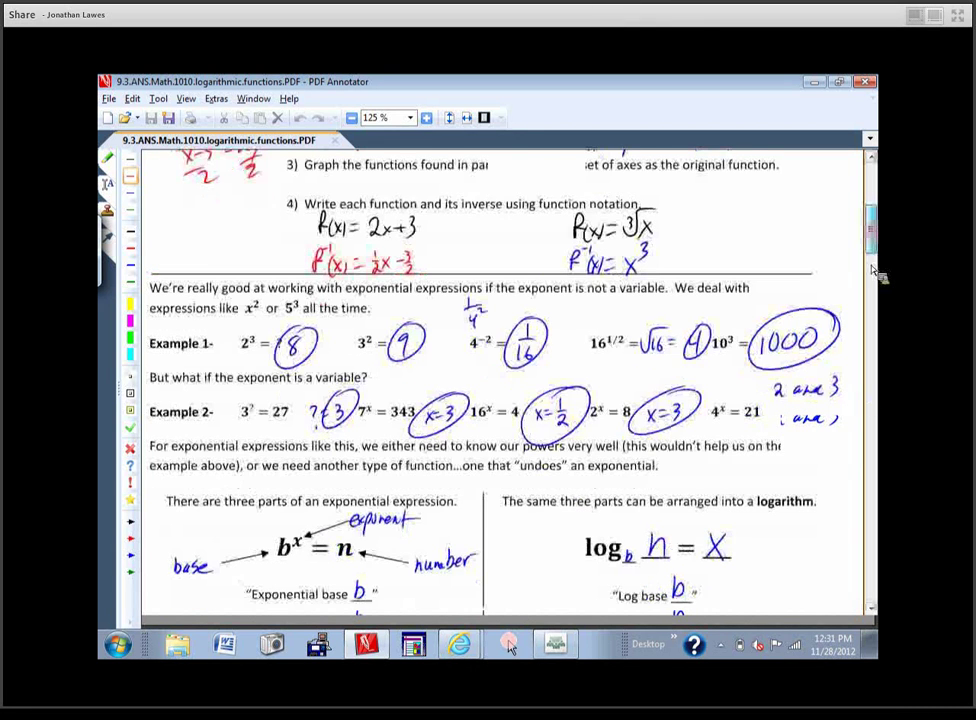
{"action": "scroll", "coordinate": [874, 270], "scroll_direction": "down", "scroll_amount": 3}
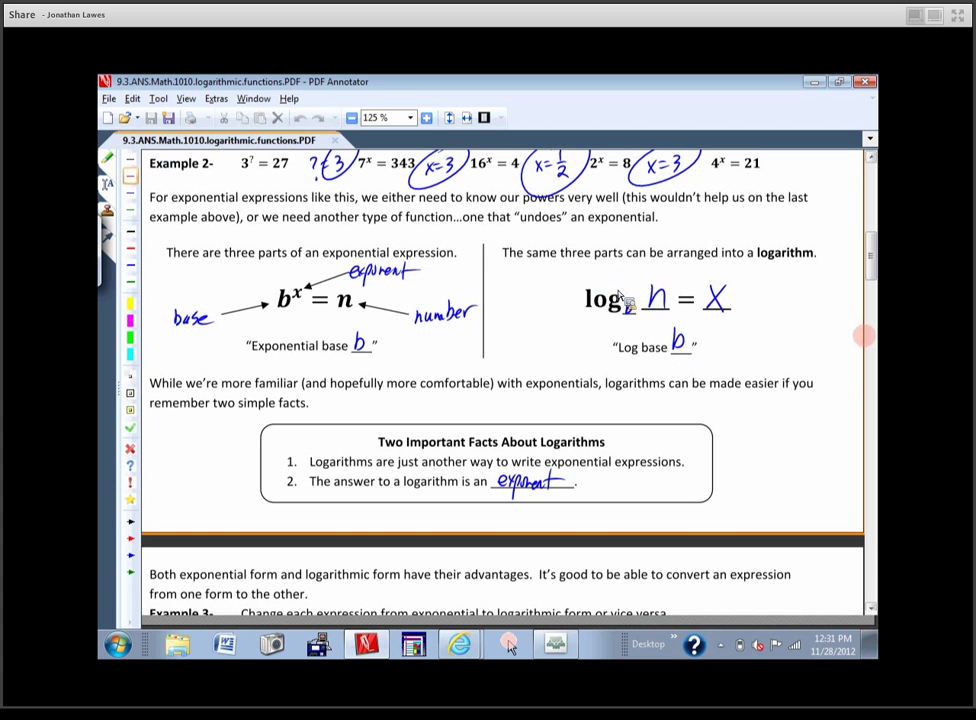
Step: Draw a red star beside fact 2 in the Two Important Facts About Logarithms box
{"action": "left_click_drag", "start_coordinate": [874, 268], "coordinate": [876, 289]}
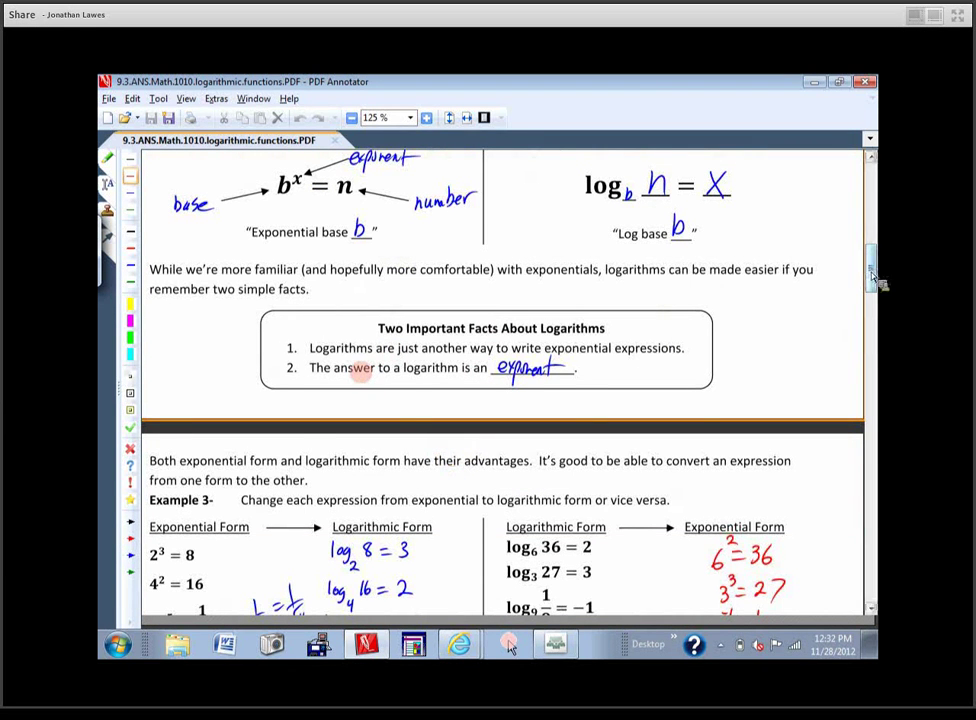
{"action": "scroll", "coordinate": [300, 300], "scroll_direction": "up", "scroll_amount": 2}
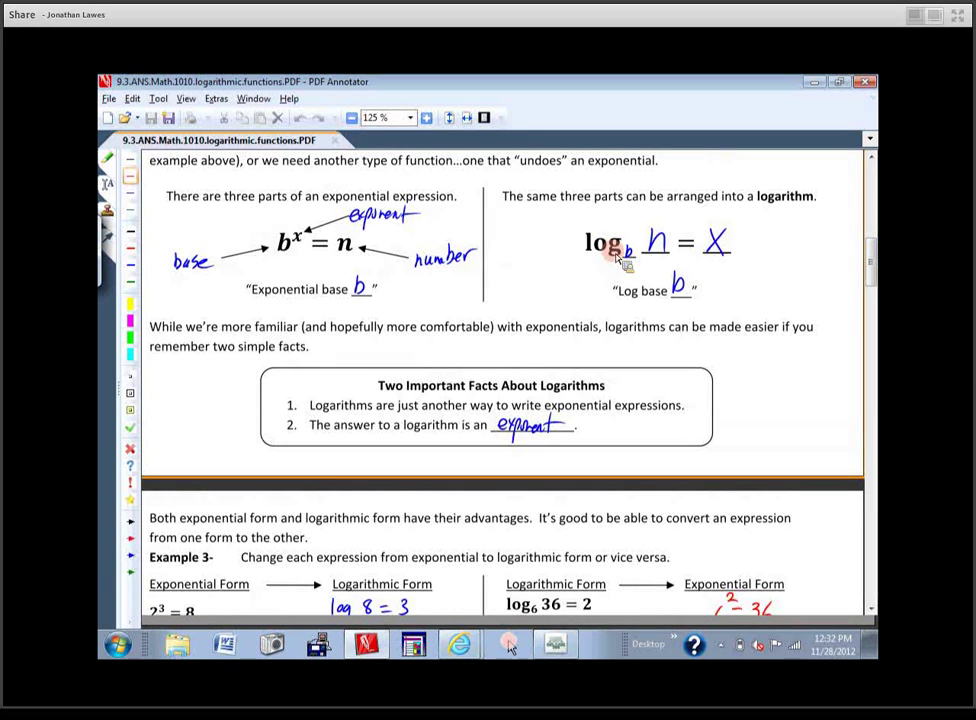
{"action": "mouse_move", "coordinate": [282, 427]}
{"action": "left_mouse_down"}
{"action": "mouse_move", "coordinate": [274, 440]}
{"action": "mouse_move", "coordinate": [283, 421]}
{"action": "mouse_move", "coordinate": [290, 426]}
{"action": "left_mouse_up"}
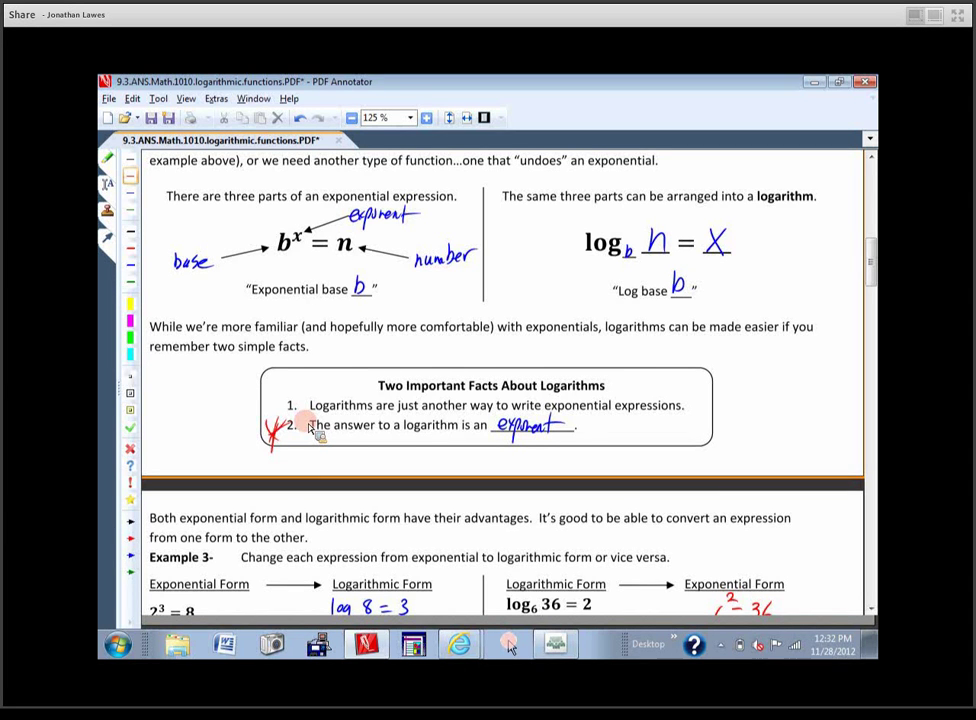
Step: Highlight the 16 in 4² = 16 pink, then move down to the Evaluate each logarithm section
{"action": "scroll", "coordinate": [312, 428], "scroll_direction": "down", "scroll_amount": 1}
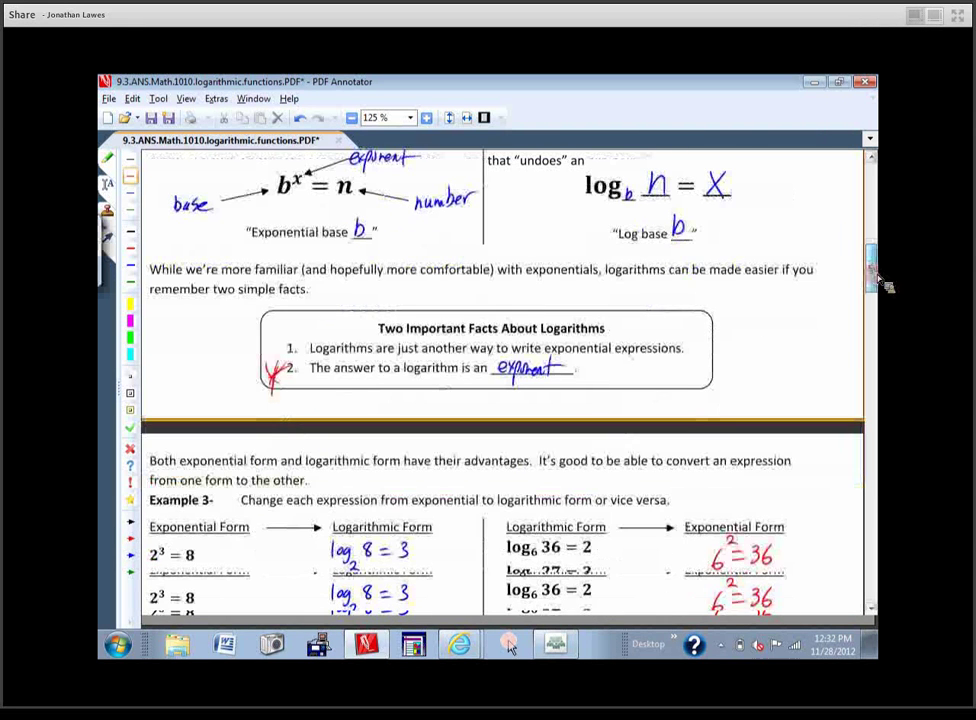
{"action": "scroll", "coordinate": [872, 318], "scroll_direction": "down", "scroll_amount": 5}
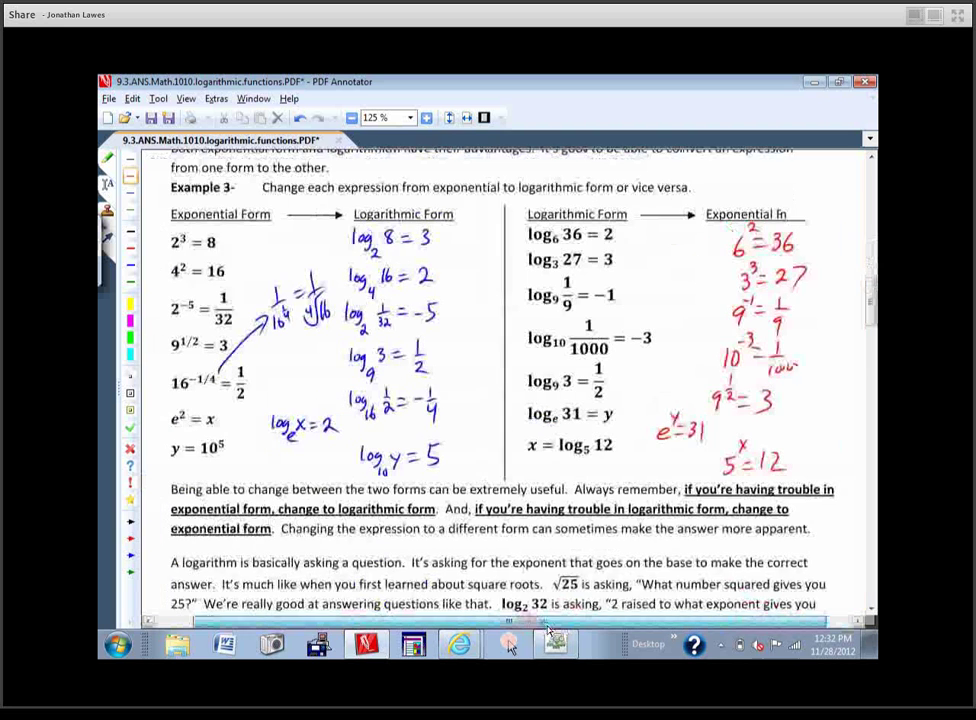
{"action": "scroll", "coordinate": [880, 311], "scroll_direction": "up", "scroll_amount": 1}
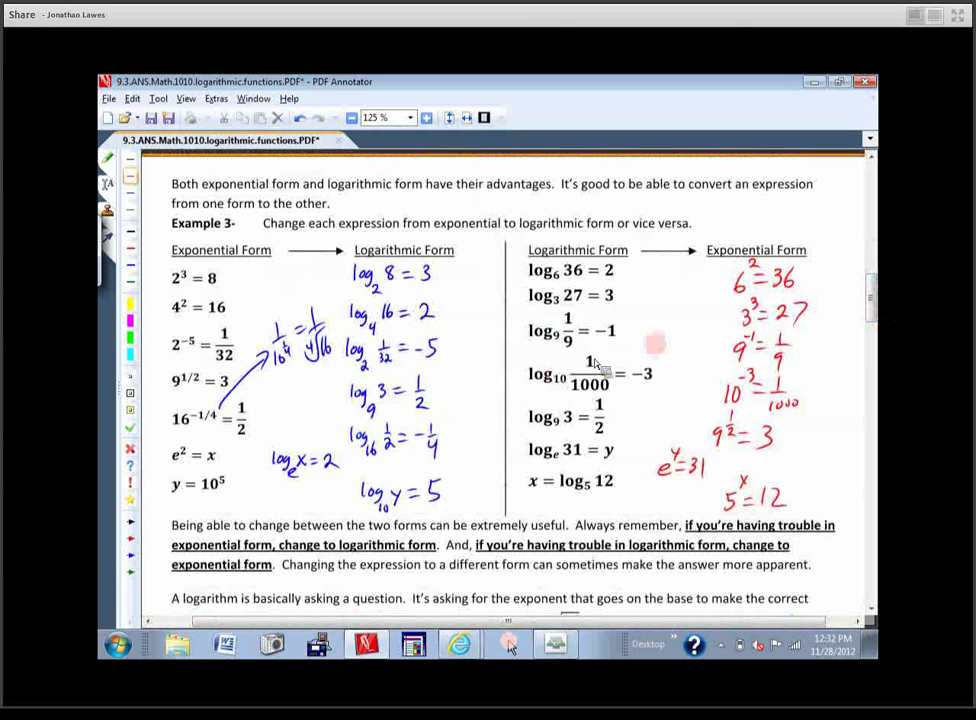
{"action": "scroll", "coordinate": [880, 312], "scroll_direction": "down", "scroll_amount": 1}
{"action": "scroll", "coordinate": [880, 311], "scroll_direction": "down", "scroll_amount": 1}
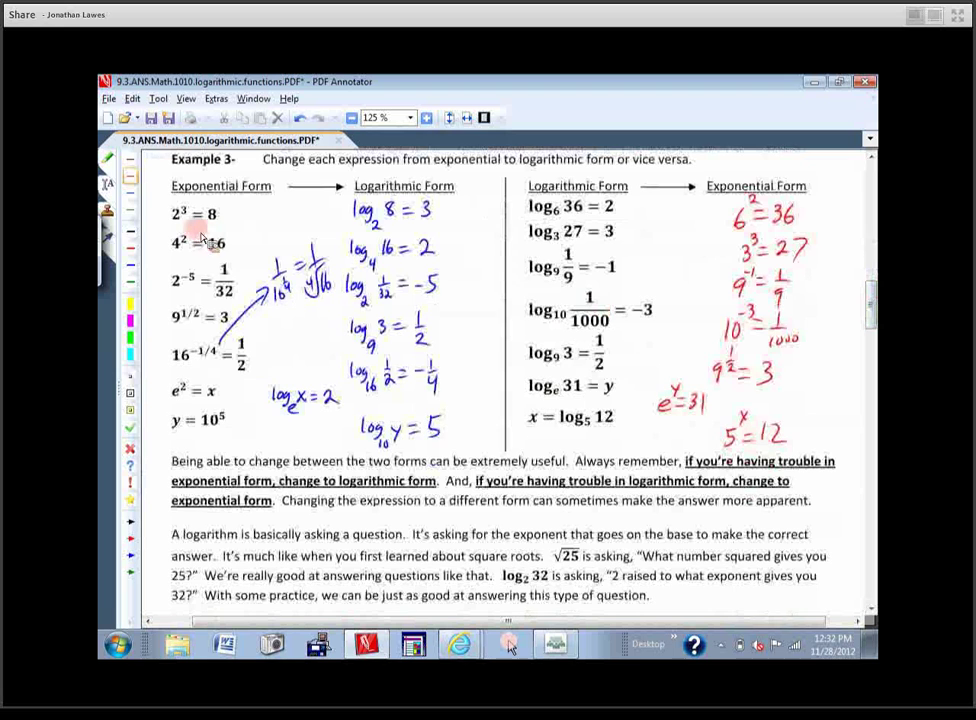
{"action": "left_click_drag", "start_coordinate": [209, 243], "coordinate": [227, 243]}
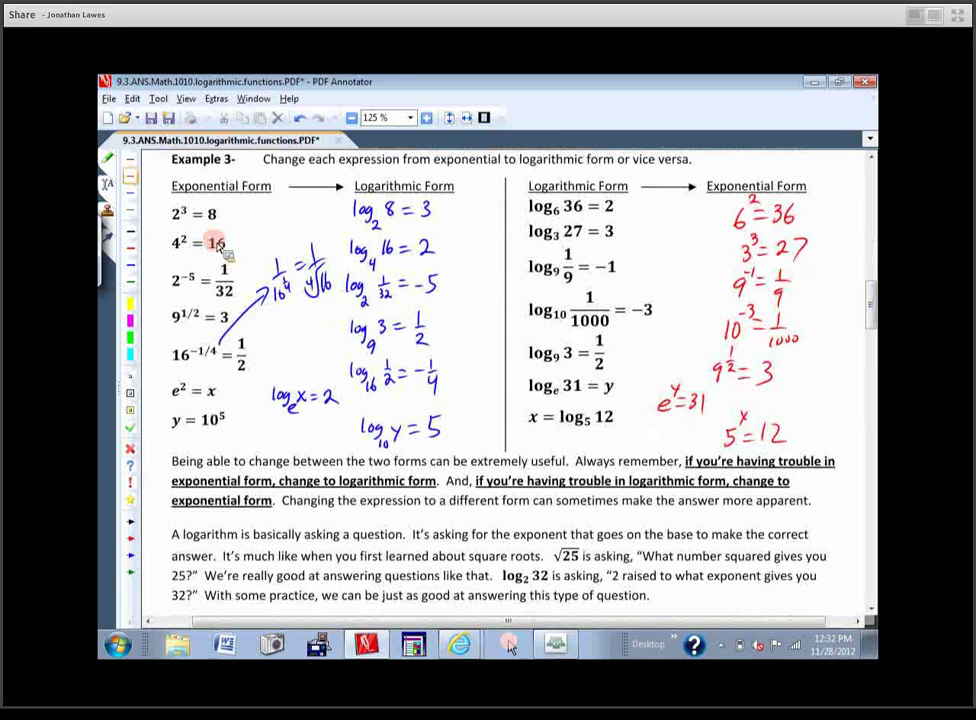
{"action": "left_click_drag", "start_coordinate": [877, 328], "coordinate": [879, 357]}
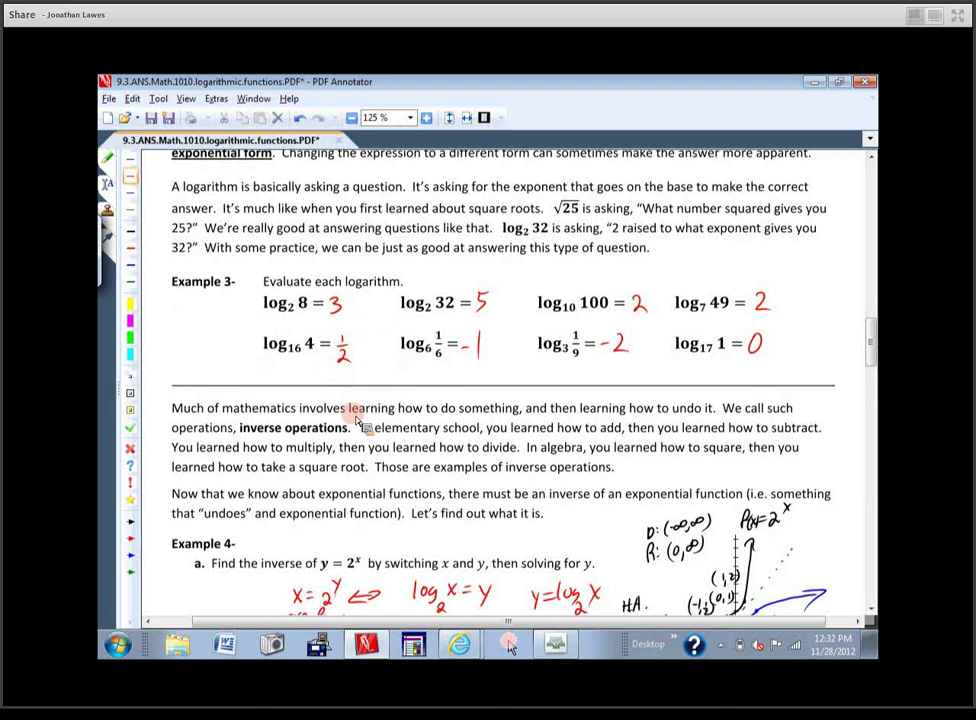
Step: Scroll down until Example 4's inverse of y = 2^x and its graph are visible
{"action": "scroll", "coordinate": [862, 360], "scroll_direction": "down", "scroll_amount": 5}
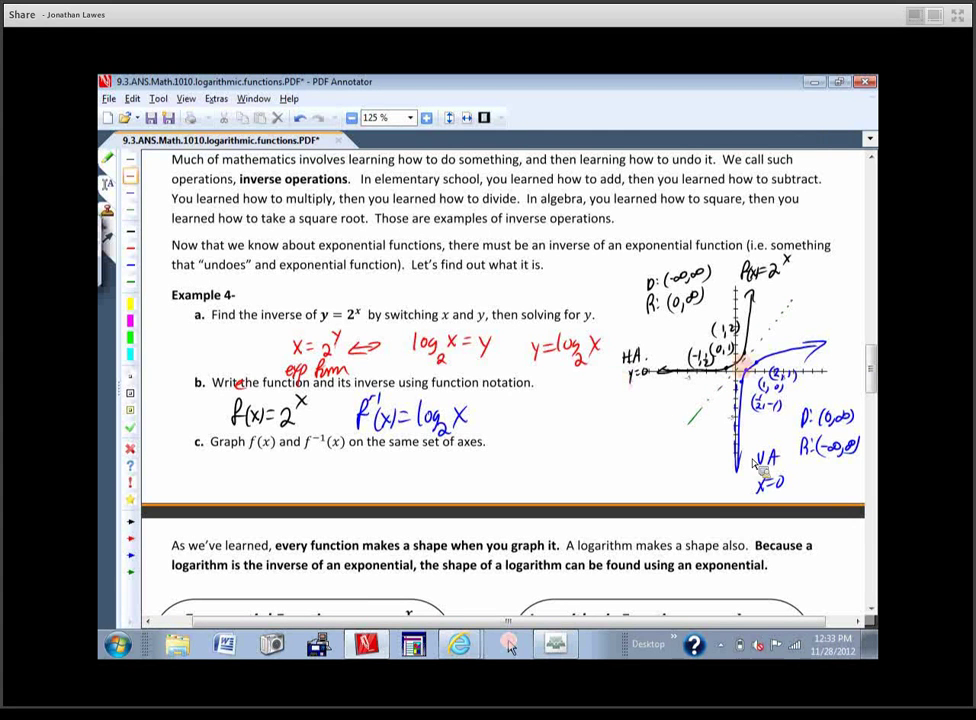
Step: At 200% zoom, underline the asymptote labels y=0 and x=0 in red, then fit width
{"action": "left_click", "coordinate": [427, 118]}
{"action": "left_click", "coordinate": [427, 118]}
{"action": "scroll", "coordinate": [622, 308], "scroll_direction": "right", "scroll_amount": 5}
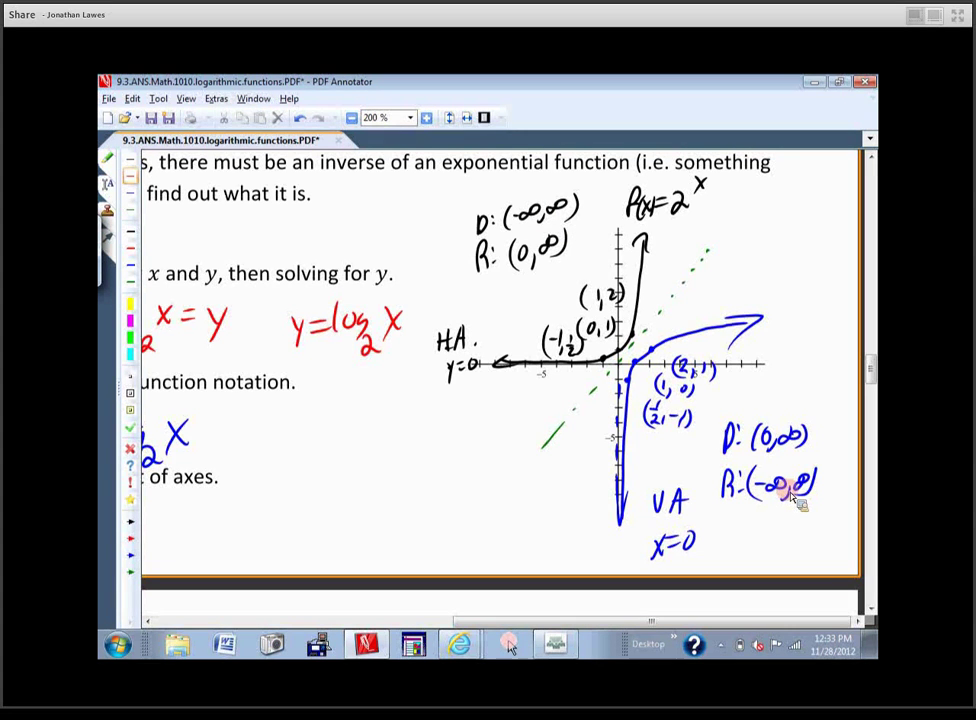
{"action": "mouse_move", "coordinate": [449, 392]}
{"action": "left_mouse_down"}
{"action": "mouse_move", "coordinate": [477, 386]}
{"action": "mouse_move", "coordinate": [472, 407]}
{"action": "left_mouse_up"}
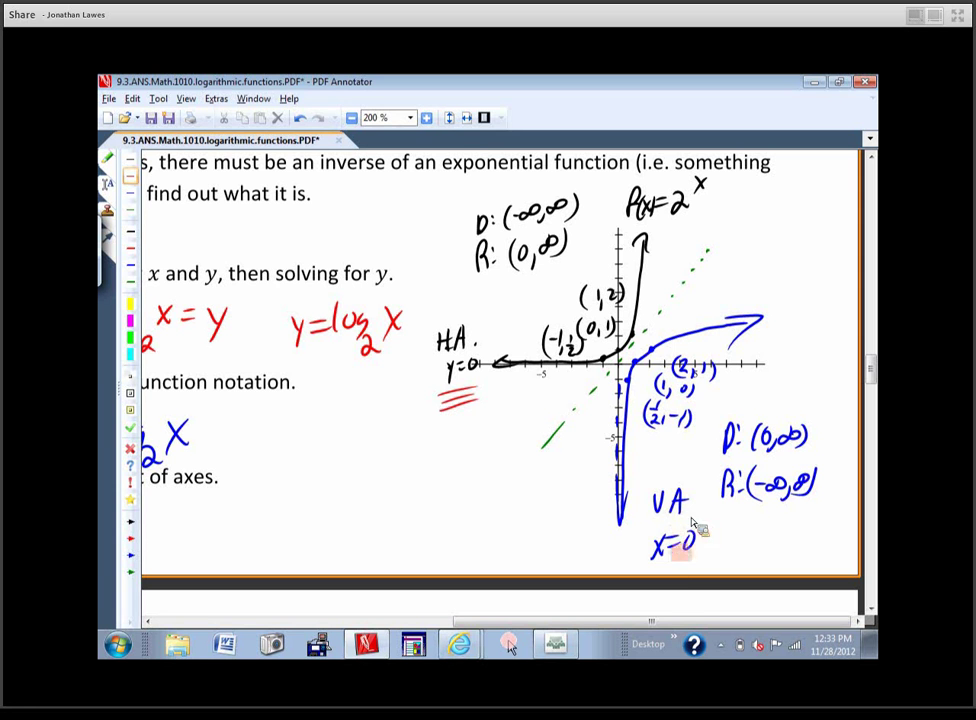
{"action": "mouse_move", "coordinate": [655, 562]}
{"action": "left_mouse_down"}
{"action": "mouse_move", "coordinate": [695, 565]}
{"action": "mouse_move", "coordinate": [705, 577]}
{"action": "left_mouse_up"}
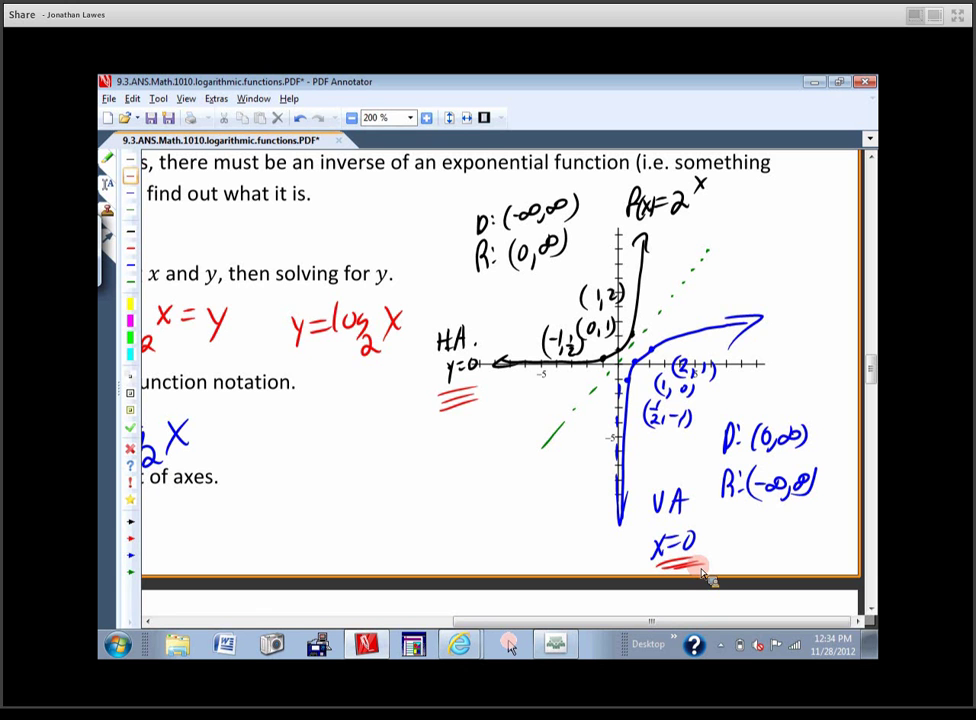
{"action": "left_click", "coordinate": [467, 117]}
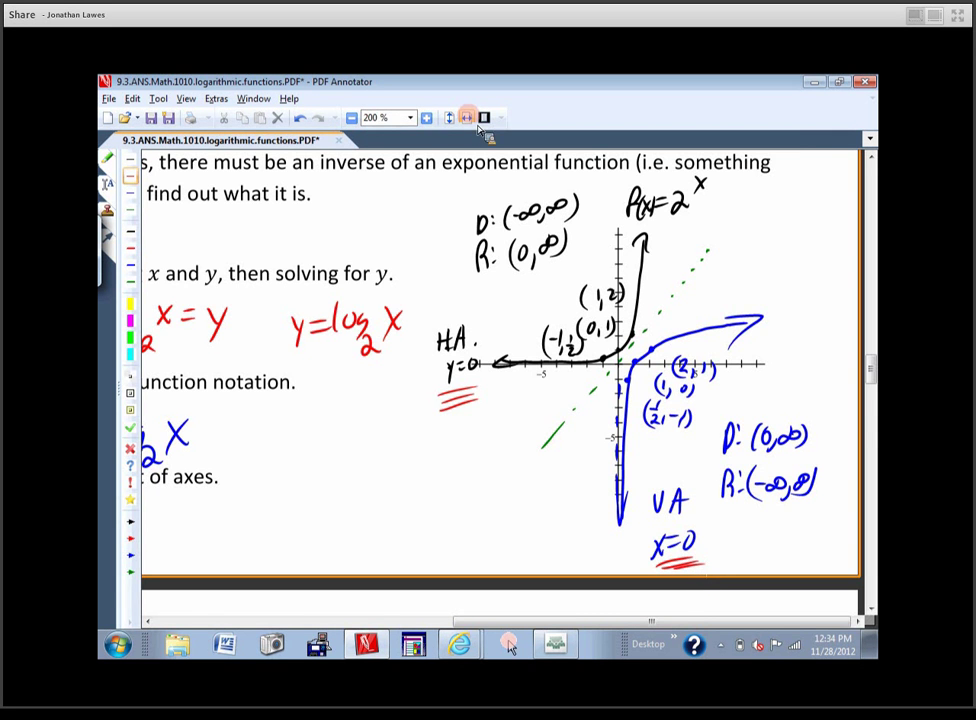
Step: Scroll to the Exponential and Logarithmic Function boxes and zoom back to 125%
{"action": "scroll", "coordinate": [882, 418], "scroll_direction": "down", "scroll_amount": 1}
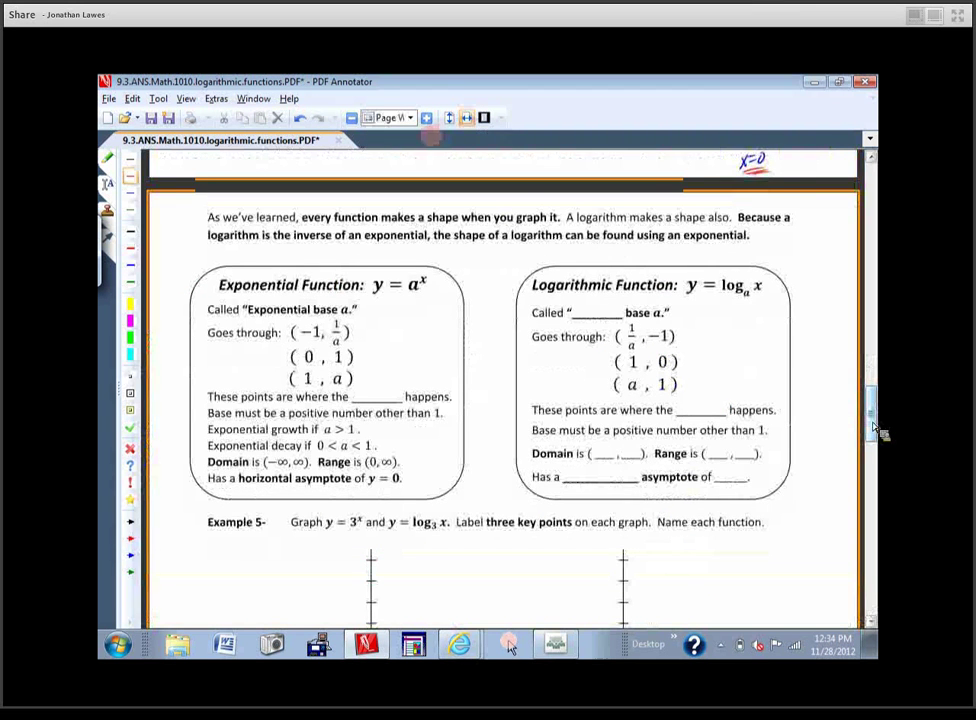
{"action": "left_click", "coordinate": [427, 118]}
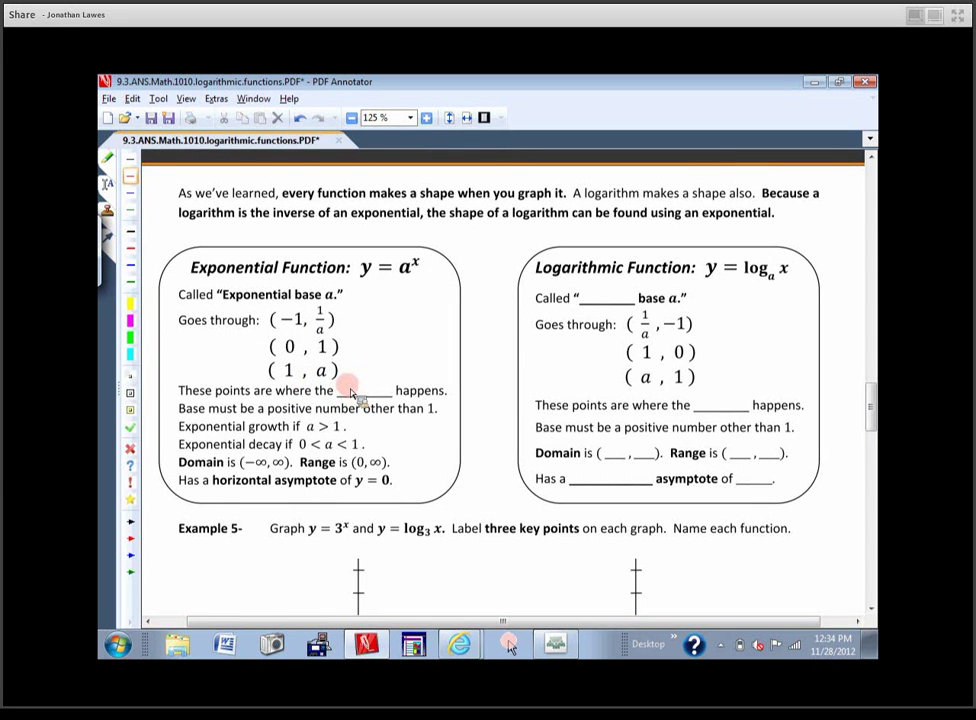
Step: Write 'bend' in both key-point blanks and 'log' in the logarithmic box's Called blank
{"action": "mouse_move", "coordinate": [350, 392]}
{"action": "left_mouse_down"}
{"action": "mouse_move", "coordinate": [376, 388]}
{"action": "mouse_move", "coordinate": [380, 400]}
{"action": "left_mouse_up"}
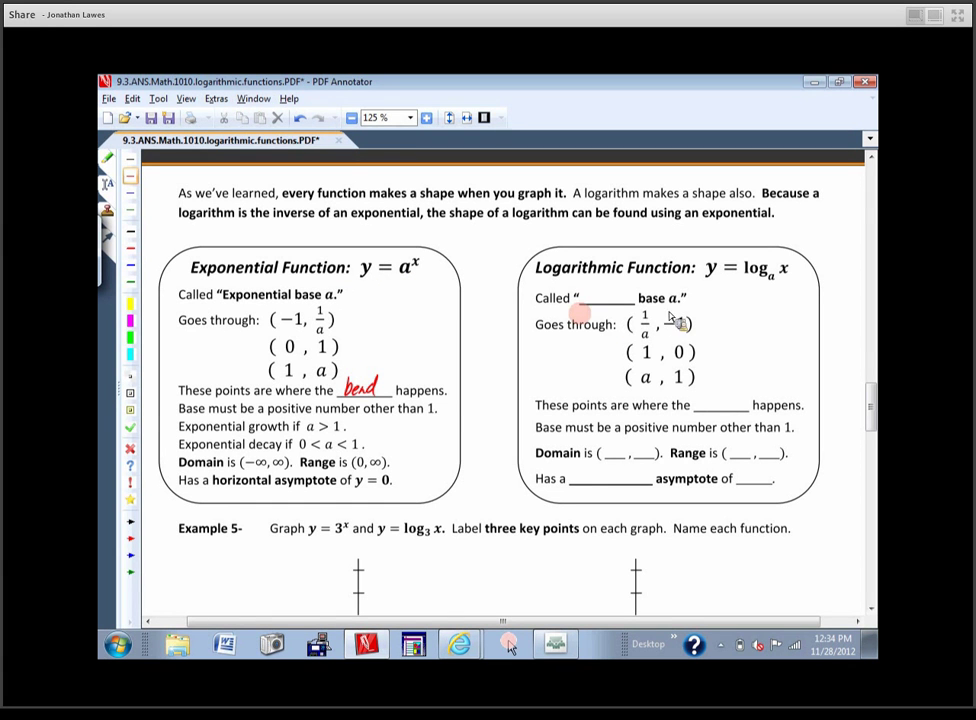
{"action": "mouse_move", "coordinate": [595, 288]}
{"action": "left_mouse_down"}
{"action": "mouse_move", "coordinate": [599, 301]}
{"action": "mouse_move", "coordinate": [617, 302]}
{"action": "left_mouse_up"}
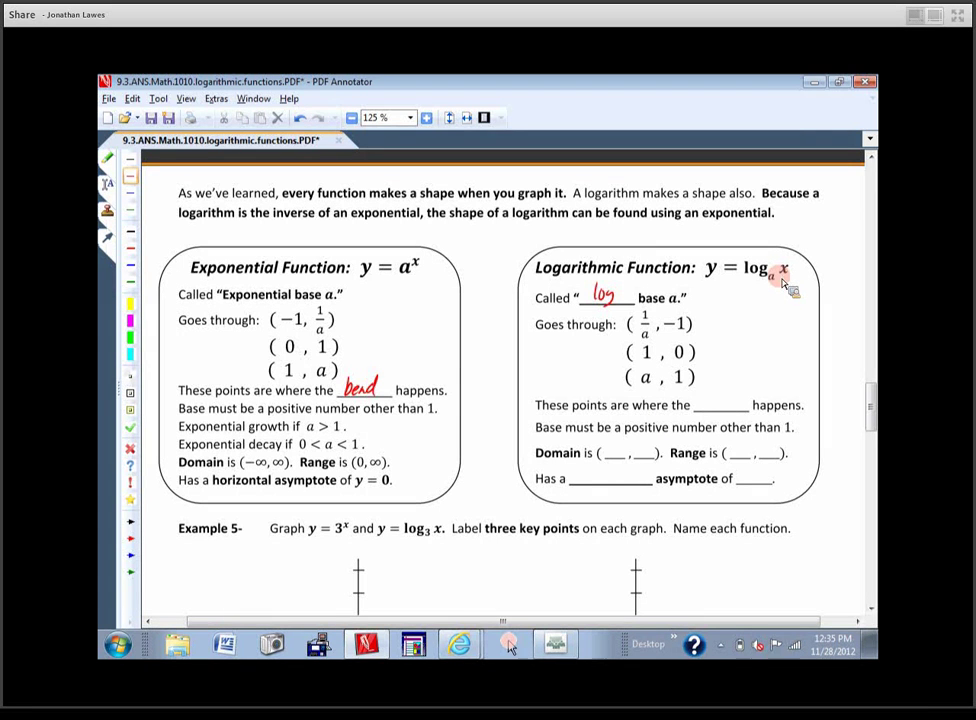
{"action": "mouse_move", "coordinate": [702, 394]}
{"action": "left_mouse_down"}
{"action": "mouse_move", "coordinate": [706, 405]}
{"action": "mouse_move", "coordinate": [752, 399]}
{"action": "left_mouse_up"}
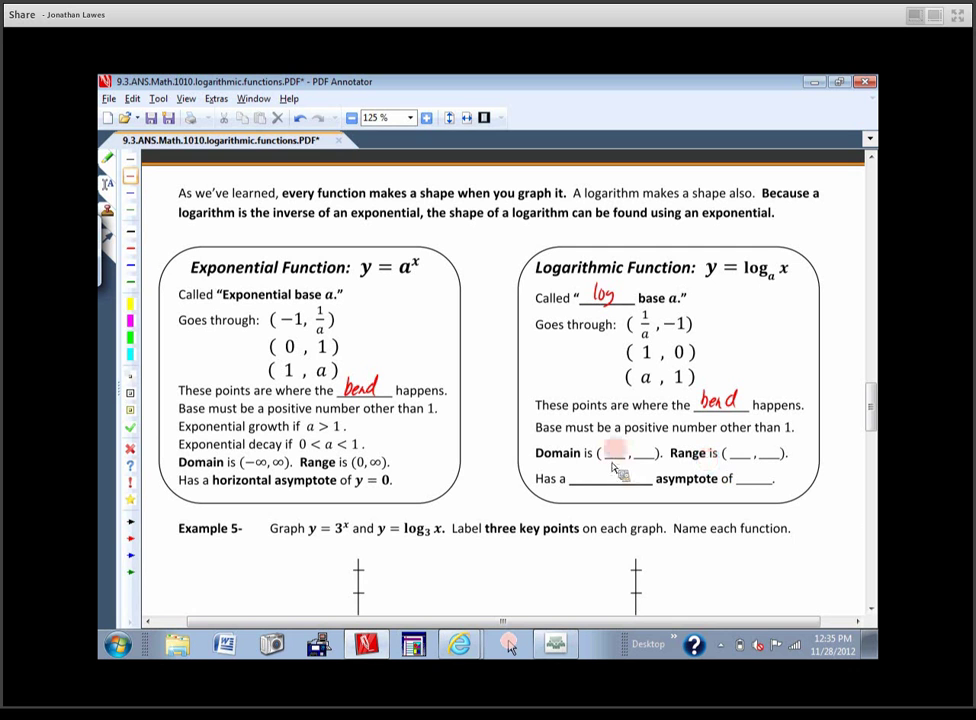
Step: Fill the logarithmic box with domain (0, ∞), range (−∞, ∞) and vertical asymptote x = 0
{"action": "left_click_drag", "start_coordinate": [618, 446], "coordinate": [649, 453]}
{"action": "left_click_drag", "start_coordinate": [730, 454], "coordinate": [778, 452]}
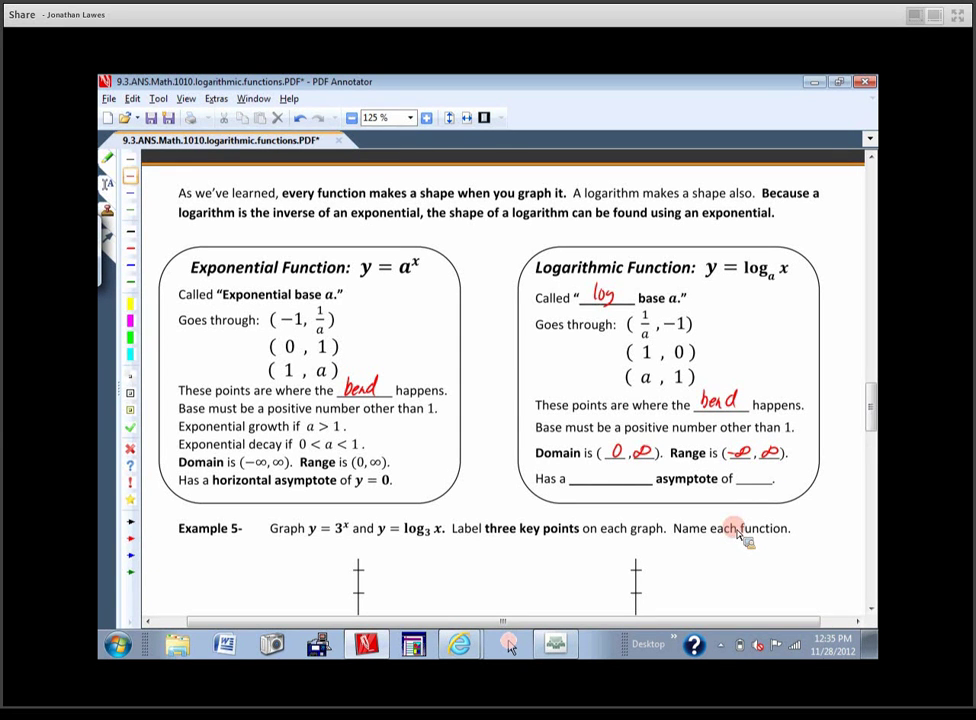
{"action": "mouse_move", "coordinate": [575, 479]}
{"action": "left_mouse_down"}
{"action": "mouse_move", "coordinate": [630, 476]}
{"action": "mouse_move", "coordinate": [605, 485]}
{"action": "left_mouse_up"}
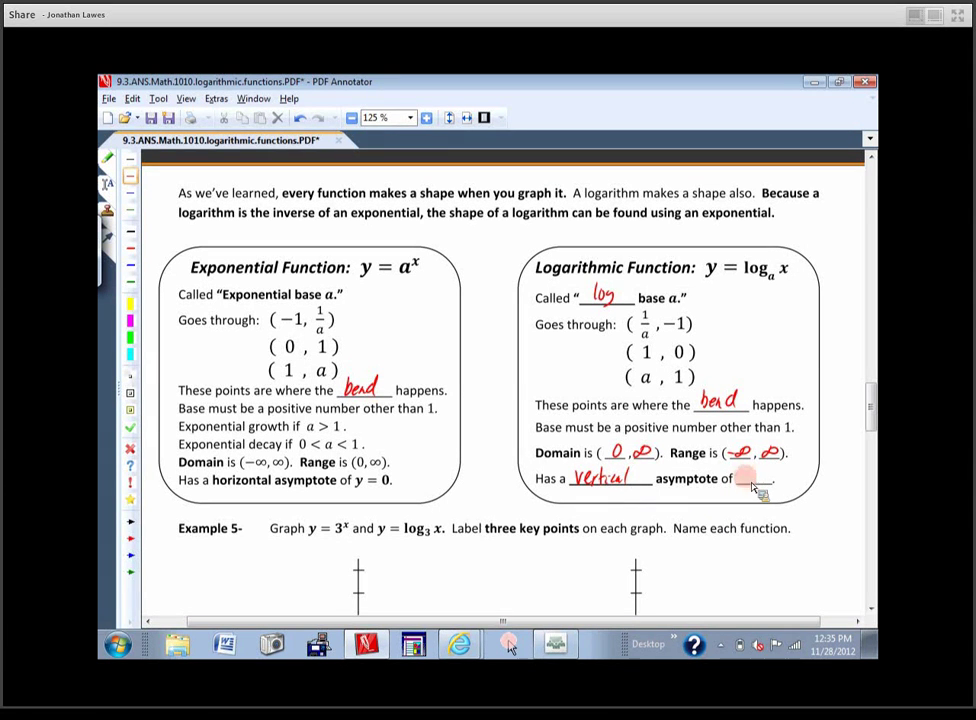
{"action": "left_click_drag", "start_coordinate": [741, 474], "coordinate": [769, 483]}
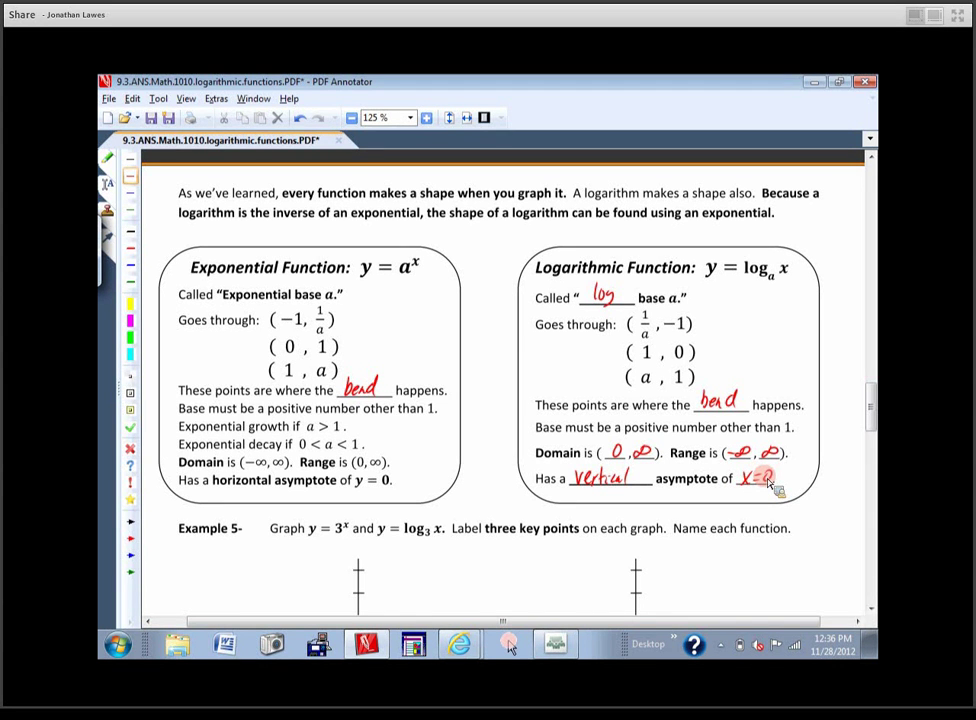
{"action": "left_click_drag", "start_coordinate": [871, 399], "coordinate": [884, 438]}
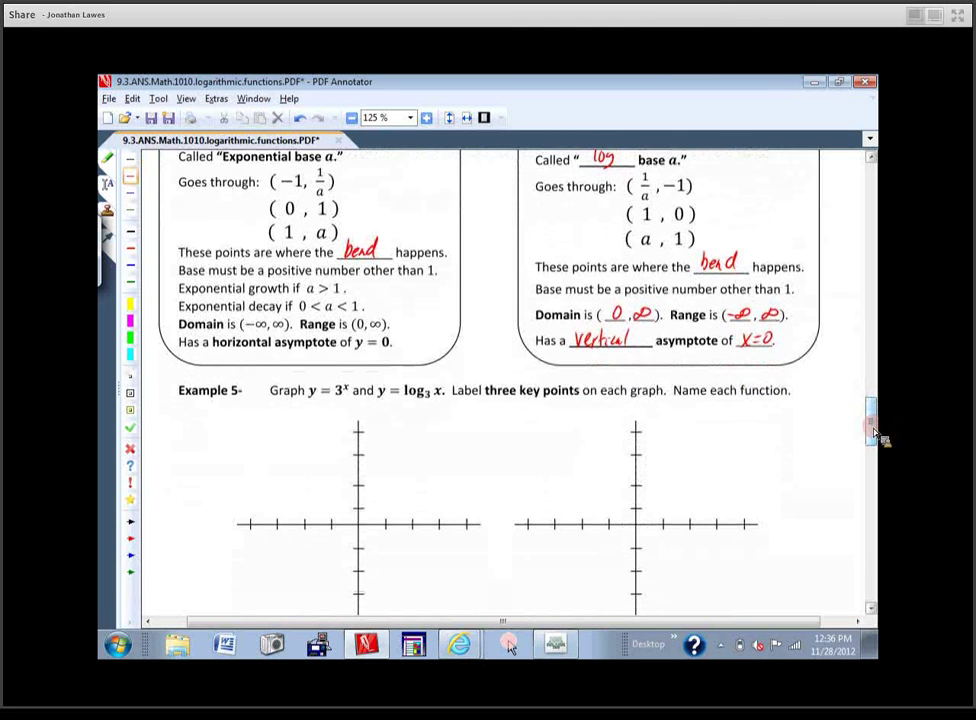
Step: Plot and label three key points of y = 3^x on the left Example 5 graph
{"action": "mouse_move", "coordinate": [876, 435]}
{"action": "left_mouse_down"}
{"action": "mouse_move", "coordinate": [875, 470]}
{"action": "mouse_move", "coordinate": [879, 451]}
{"action": "left_mouse_up"}
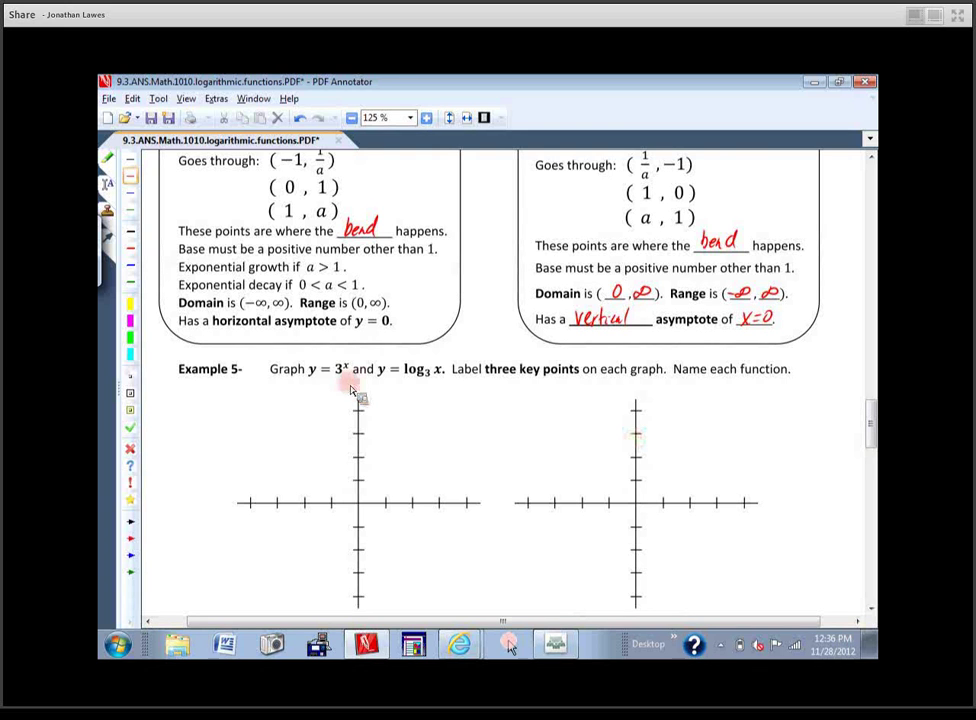
{"action": "left_click", "coordinate": [332, 497]}
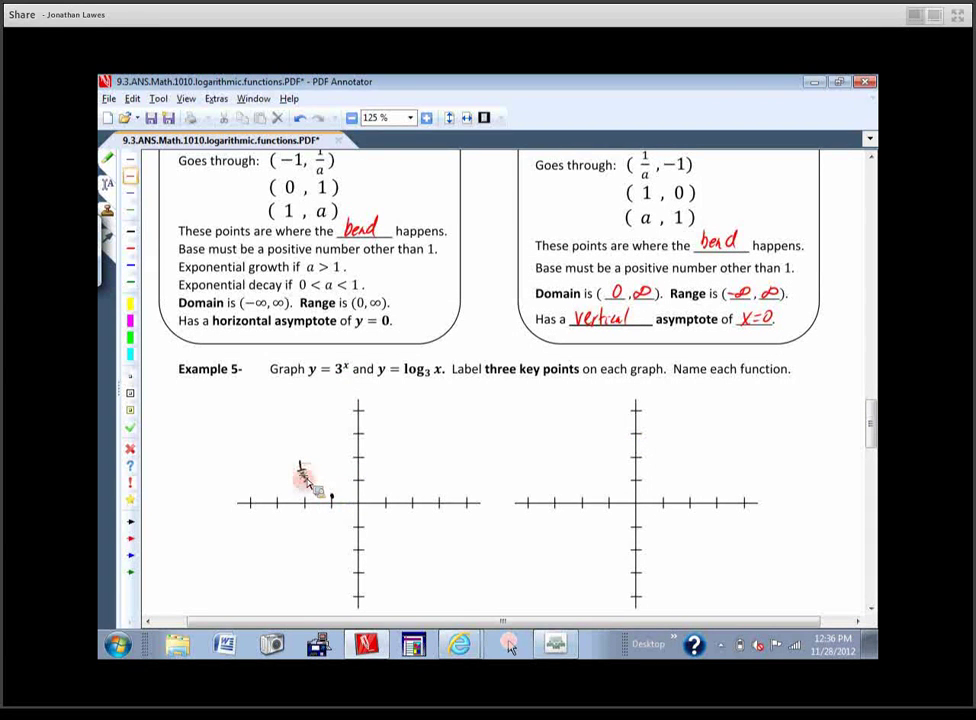
{"action": "mouse_move", "coordinate": [310, 478]}
{"action": "left_mouse_down"}
{"action": "mouse_move", "coordinate": [327, 464]}
{"action": "mouse_move", "coordinate": [355, 466]}
{"action": "left_mouse_up"}
{"action": "mouse_move", "coordinate": [333, 412]}
{"action": "left_mouse_down"}
{"action": "mouse_move", "coordinate": [331, 430]}
{"action": "mouse_move", "coordinate": [352, 425]}
{"action": "left_mouse_up"}
{"action": "left_click", "coordinate": [388, 432]}
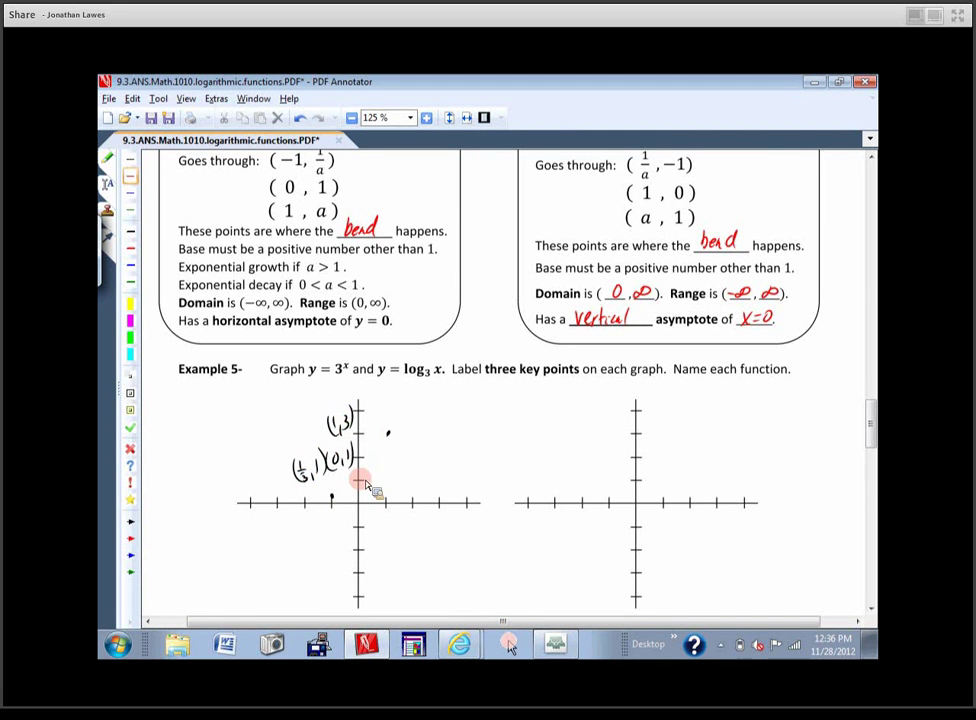
Step: Draw the exponential curve with arrowheads and label it H.A. y=0 and 'exp. base 3'
{"action": "mouse_move", "coordinate": [256, 501]}
{"action": "left_mouse_down"}
{"action": "mouse_move", "coordinate": [338, 495]}
{"action": "mouse_move", "coordinate": [399, 436]}
{"action": "mouse_move", "coordinate": [401, 418]}
{"action": "left_mouse_up"}
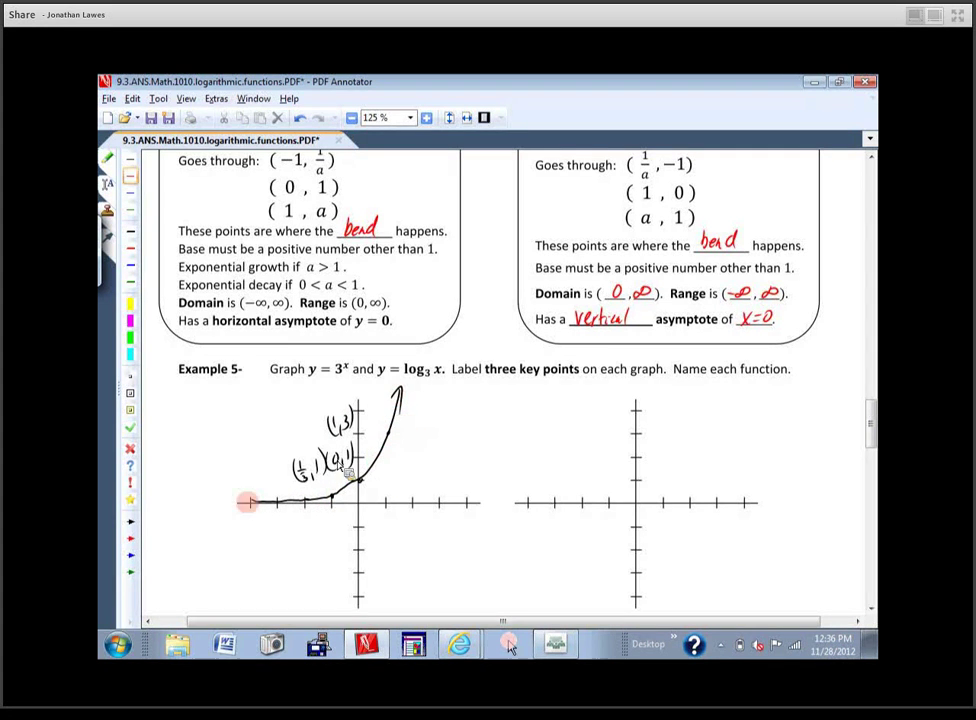
{"action": "mouse_move", "coordinate": [246, 499]}
{"action": "left_mouse_down"}
{"action": "mouse_move", "coordinate": [260, 510]}
{"action": "mouse_move", "coordinate": [218, 508]}
{"action": "mouse_move", "coordinate": [218, 519]}
{"action": "mouse_move", "coordinate": [200, 484]}
{"action": "mouse_move", "coordinate": [218, 484]}
{"action": "mouse_move", "coordinate": [222, 495]}
{"action": "left_mouse_up"}
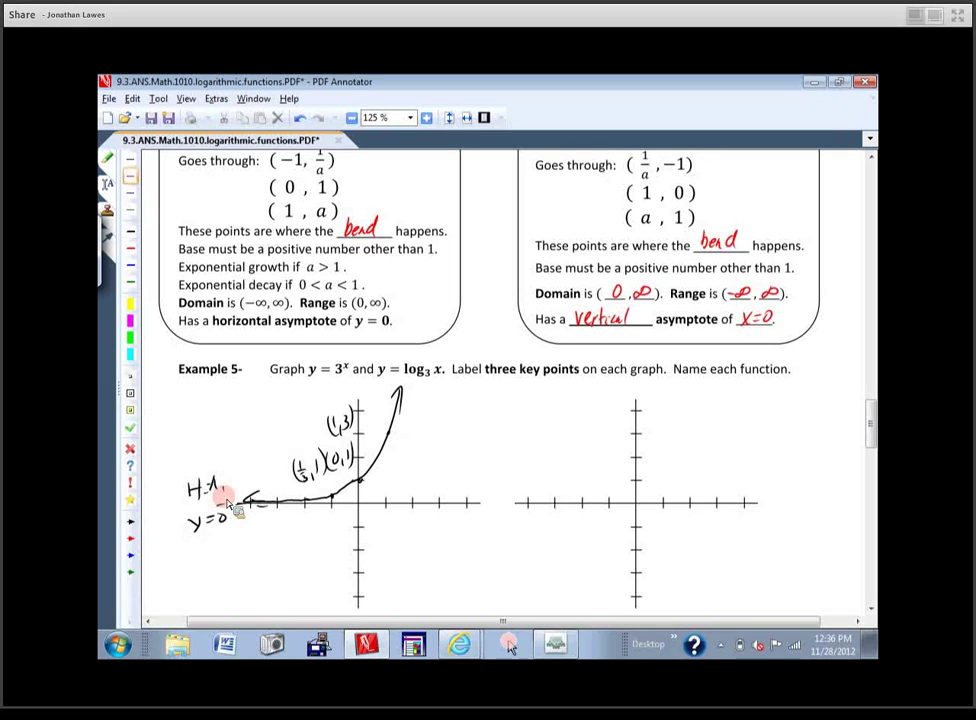
{"action": "mouse_move", "coordinate": [246, 404]}
{"action": "left_mouse_down"}
{"action": "mouse_move", "coordinate": [241, 411]}
{"action": "mouse_move", "coordinate": [256, 414]}
{"action": "mouse_move", "coordinate": [266, 402]}
{"action": "mouse_move", "coordinate": [256, 434]}
{"action": "mouse_move", "coordinate": [280, 426]}
{"action": "mouse_move", "coordinate": [263, 462]}
{"action": "left_mouse_up"}
{"action": "left_click", "coordinate": [268, 400]}
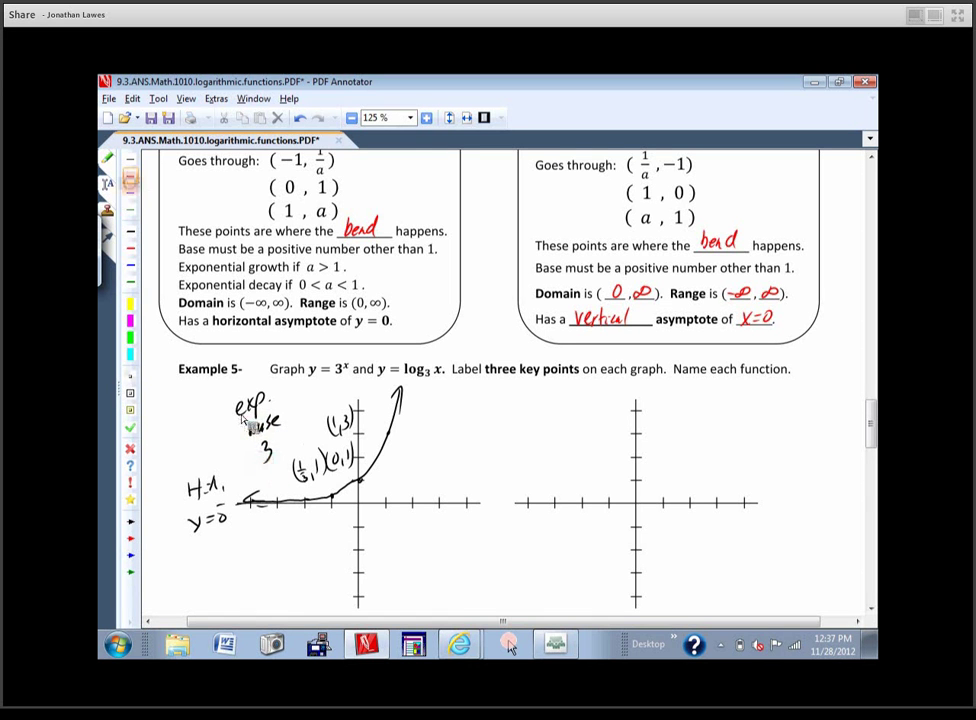
Step: In red ink, handwrite the points (1/3, -1), (1, 0) and (3, 1) beside the right graph
{"action": "left_click", "coordinate": [133, 182]}
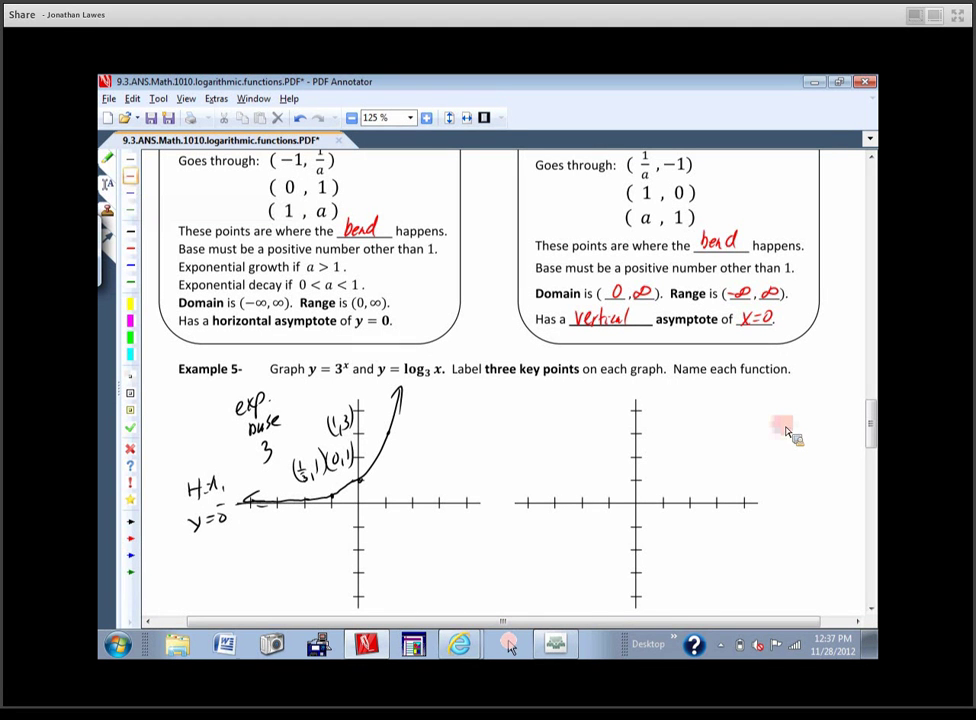
{"action": "mouse_move", "coordinate": [546, 397]}
{"action": "left_mouse_down"}
{"action": "mouse_move", "coordinate": [544, 414]}
{"action": "mouse_move", "coordinate": [588, 410]}
{"action": "mouse_move", "coordinate": [541, 448]}
{"action": "mouse_move", "coordinate": [589, 440]}
{"action": "mouse_move", "coordinate": [537, 483]}
{"action": "left_mouse_up"}
{"action": "mouse_move", "coordinate": [582, 458]}
{"action": "left_mouse_down"}
{"action": "mouse_move", "coordinate": [579, 482]}
{"action": "mouse_move", "coordinate": [558, 485]}
{"action": "left_mouse_up"}
{"action": "left_click_drag", "start_coordinate": [562, 411], "coordinate": [562, 444]}
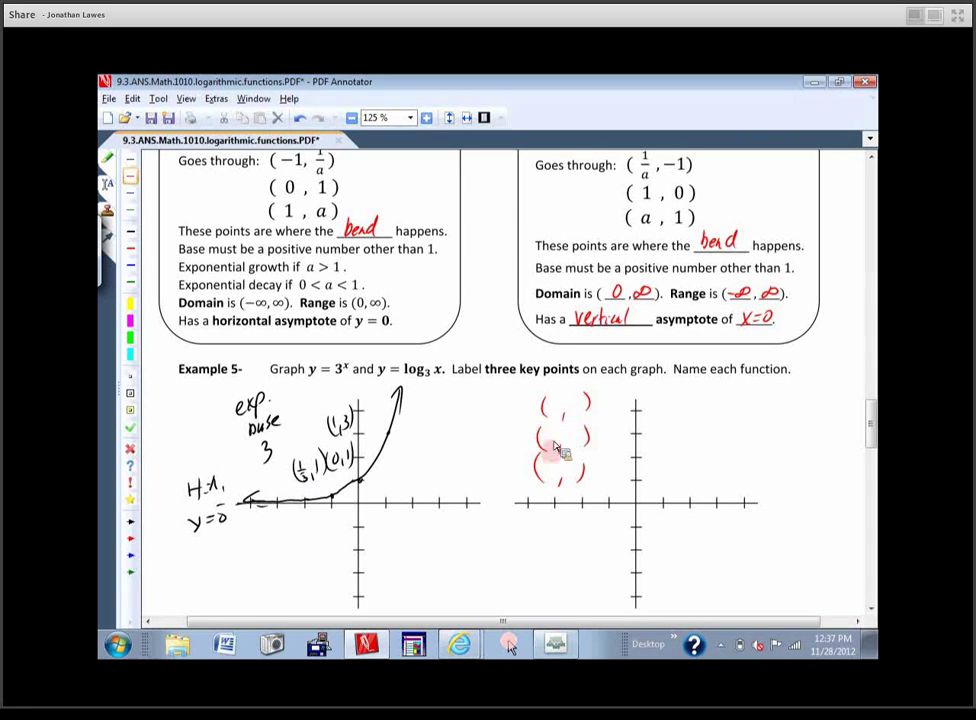
{"action": "mouse_move", "coordinate": [569, 408]}
{"action": "left_mouse_down"}
{"action": "mouse_move", "coordinate": [584, 412]}
{"action": "mouse_move", "coordinate": [577, 434]}
{"action": "left_mouse_up"}
{"action": "left_click_drag", "start_coordinate": [571, 465], "coordinate": [569, 482]}
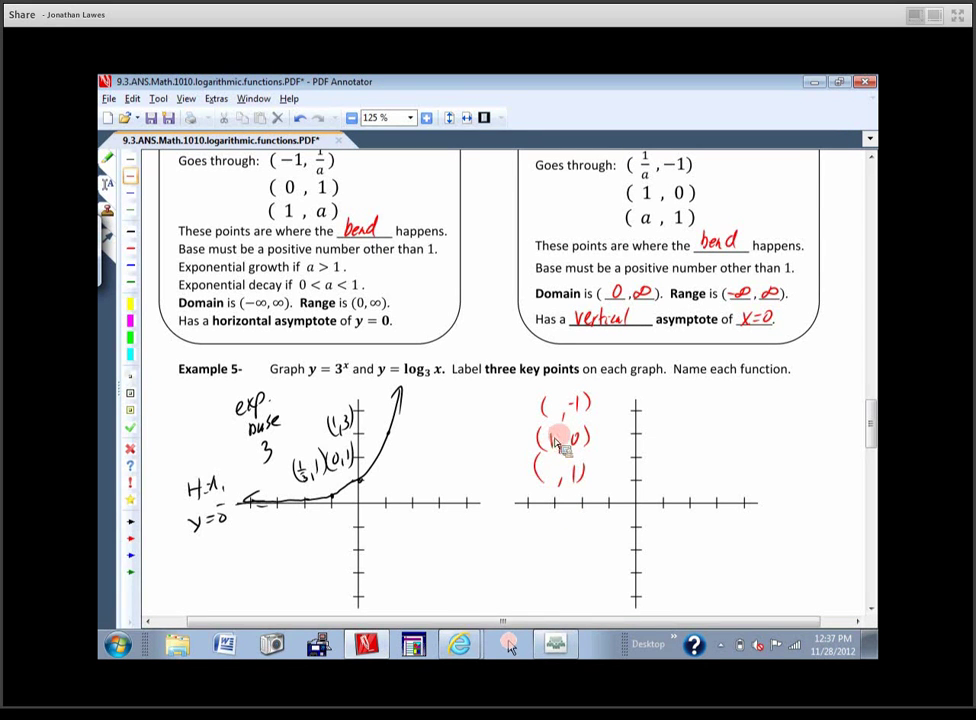
{"action": "left_click_drag", "start_coordinate": [555, 428], "coordinate": [555, 446]}
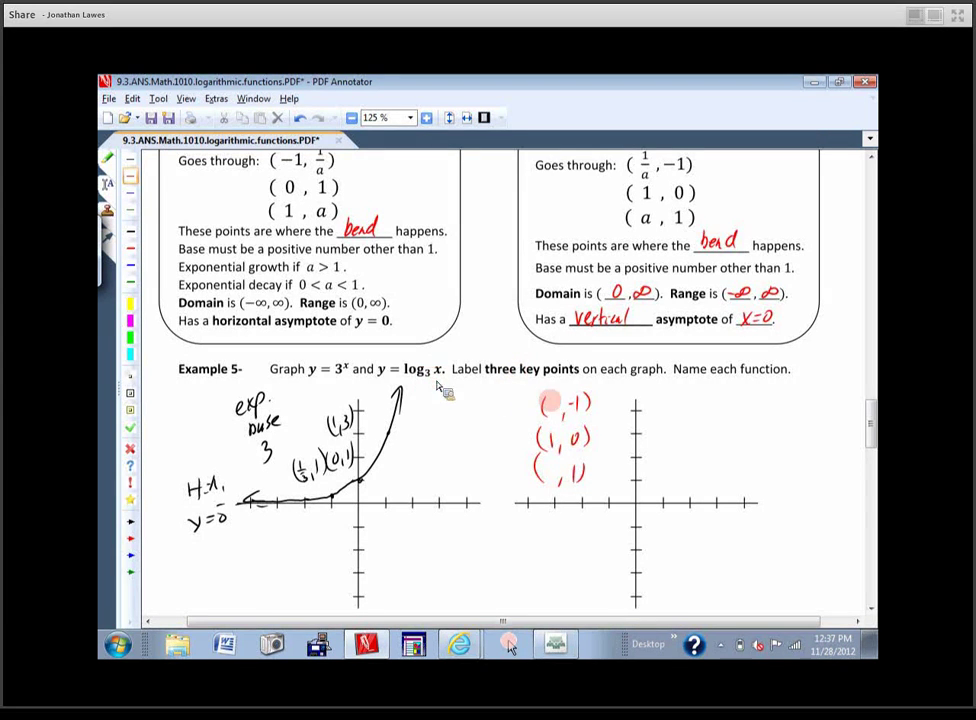
{"action": "mouse_move", "coordinate": [544, 405]}
{"action": "left_mouse_down"}
{"action": "mouse_move", "coordinate": [556, 404]}
{"action": "mouse_move", "coordinate": [550, 414]}
{"action": "left_mouse_up"}
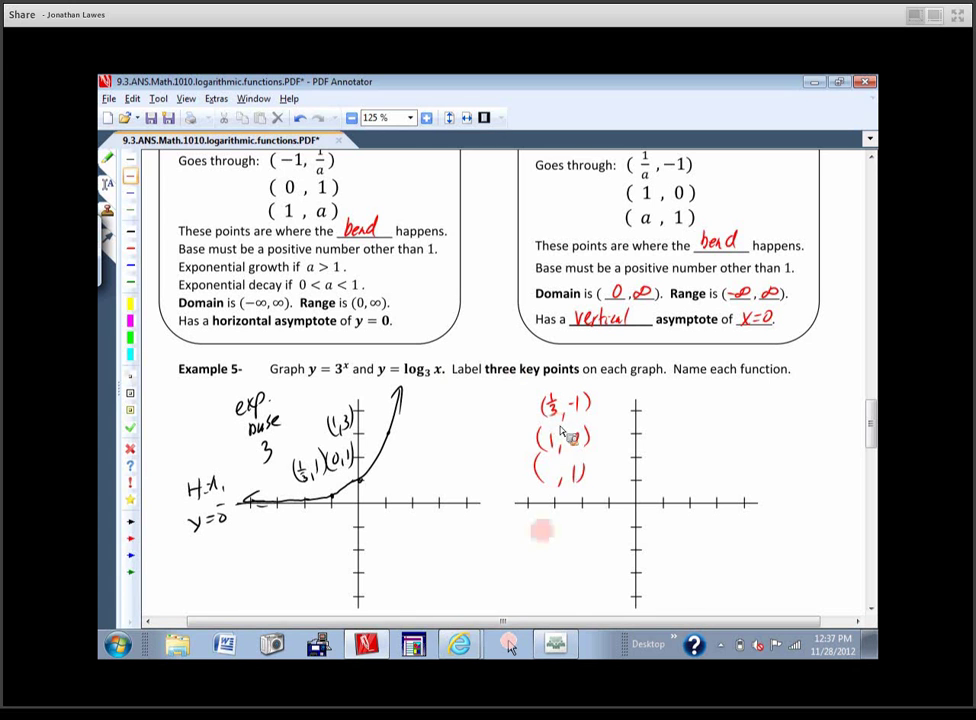
{"action": "left_click_drag", "start_coordinate": [544, 462], "coordinate": [547, 480]}
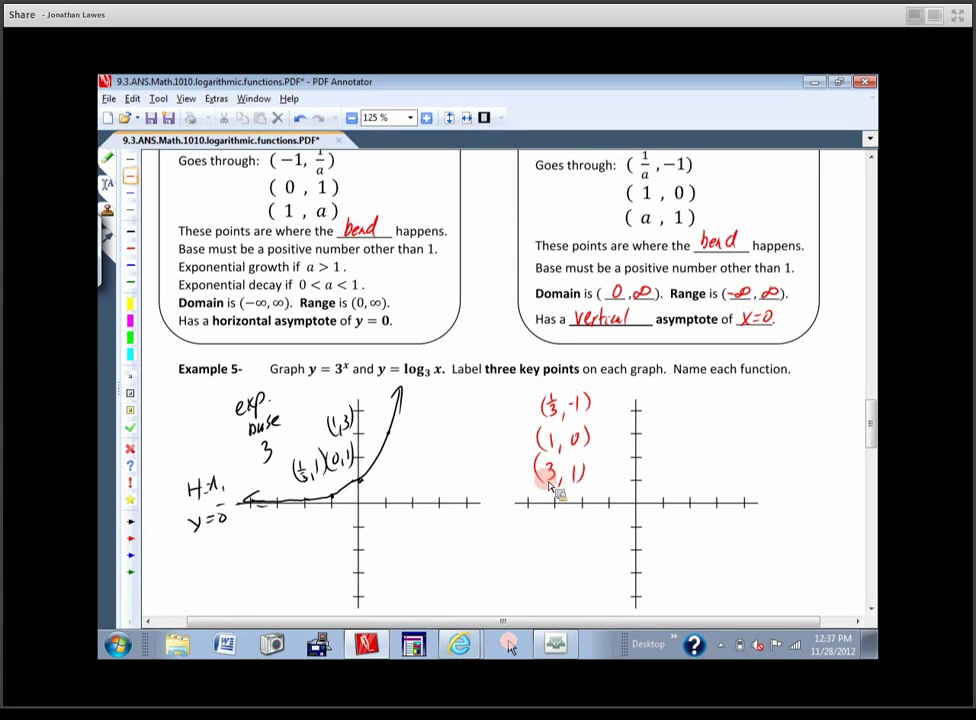
Step: Plot the red points (1/3, -1), (1, 0) and (3, 1) on the right graph
{"action": "scroll", "coordinate": [870, 440], "scroll_direction": "down", "scroll_amount": 3}
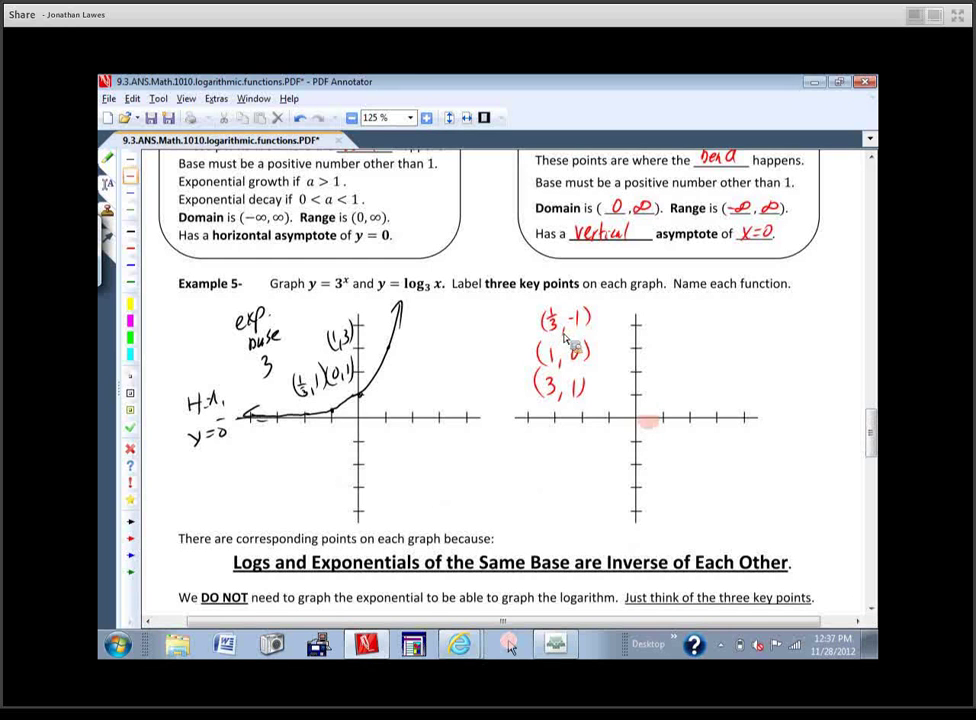
{"action": "left_click", "coordinate": [644, 440]}
{"action": "left_click", "coordinate": [664, 416]}
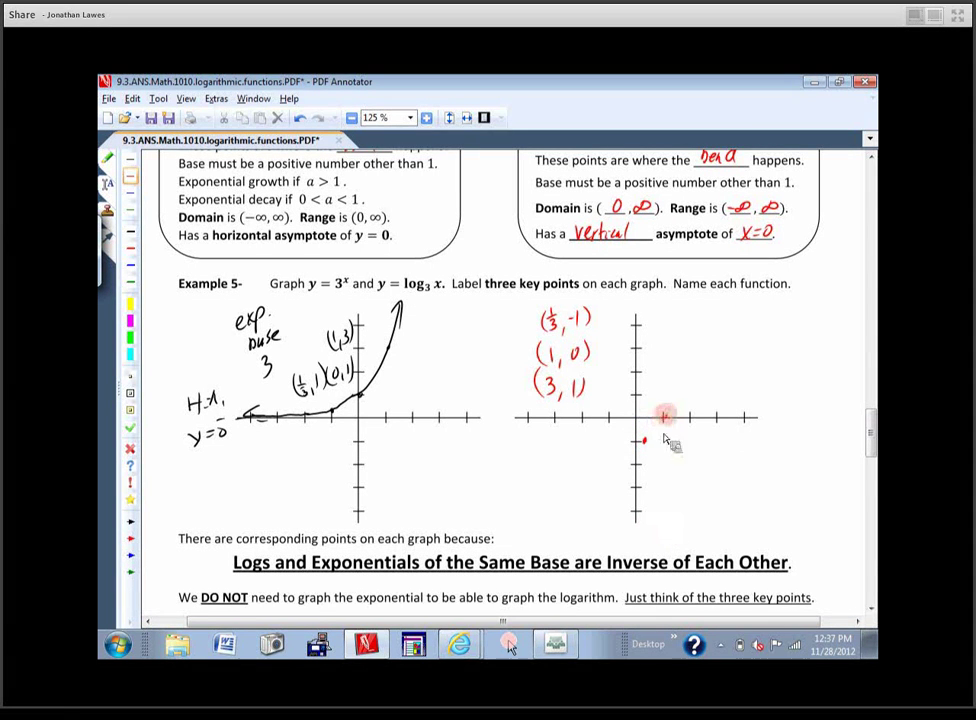
{"action": "left_click", "coordinate": [717, 391]}
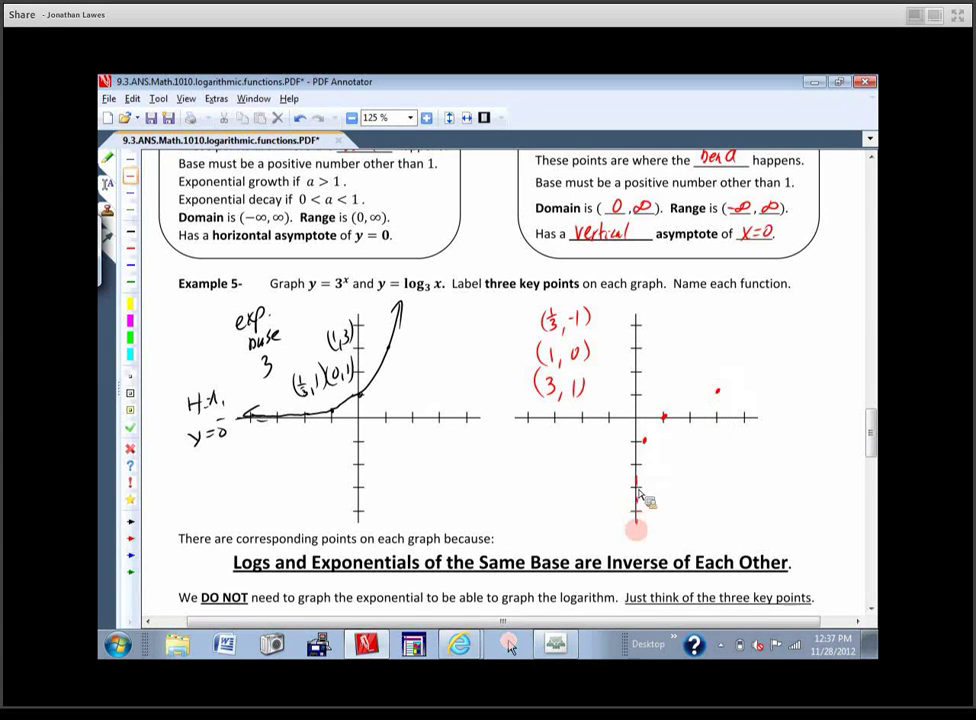
Step: Label the vertical asymptote VA x=0 and draw the red log curve with arrowheads through the points
{"action": "left_click", "coordinate": [636, 533]}
{"action": "mouse_move", "coordinate": [600, 525]}
{"action": "left_mouse_down"}
{"action": "mouse_move", "coordinate": [616, 522]}
{"action": "mouse_move", "coordinate": [592, 490]}
{"action": "mouse_move", "coordinate": [607, 510]}
{"action": "left_mouse_up"}
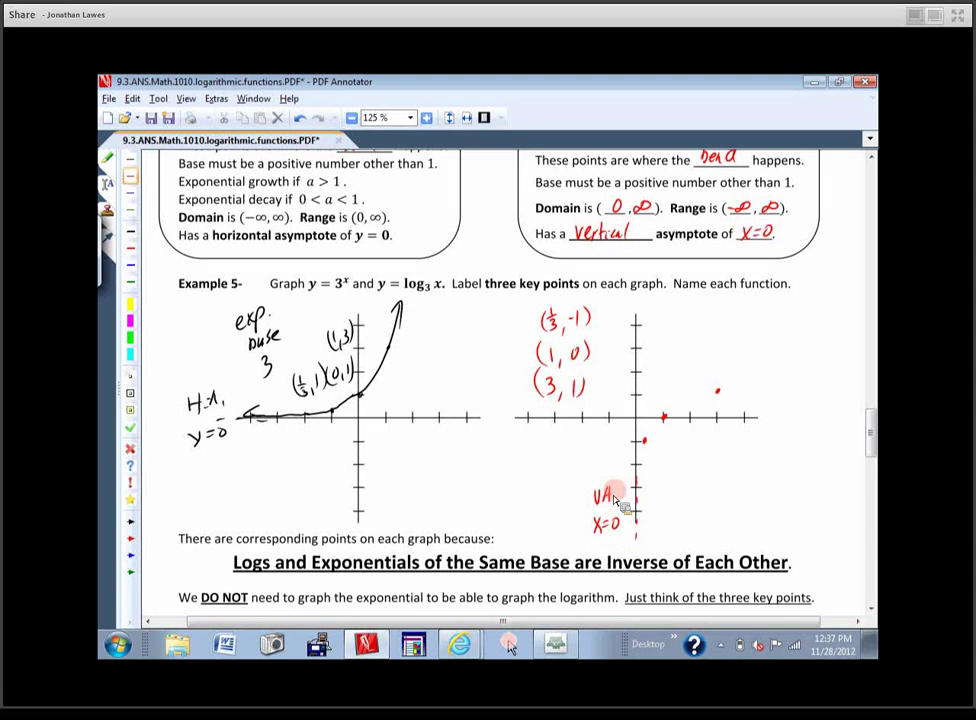
{"action": "mouse_move", "coordinate": [786, 383]}
{"action": "left_mouse_down"}
{"action": "mouse_move", "coordinate": [730, 392]}
{"action": "mouse_move", "coordinate": [674, 420]}
{"action": "mouse_move", "coordinate": [652, 449]}
{"action": "mouse_move", "coordinate": [640, 535]}
{"action": "mouse_move", "coordinate": [649, 517]}
{"action": "left_mouse_up"}
{"action": "left_click_drag", "start_coordinate": [771, 371], "coordinate": [785, 392]}
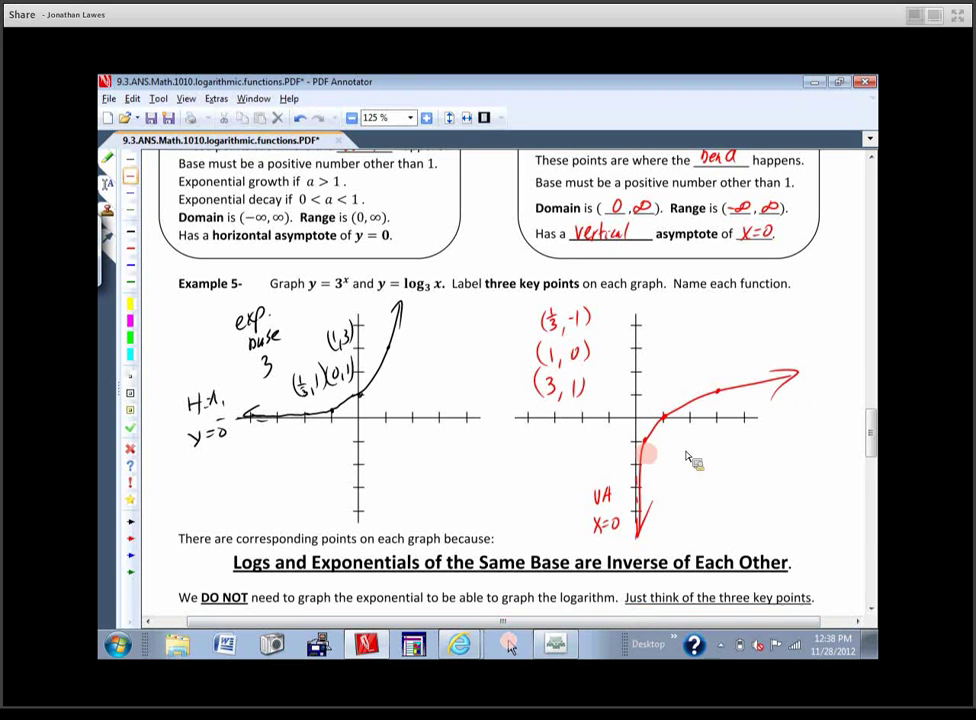
{"action": "left_click_drag", "start_coordinate": [652, 504], "coordinate": [641, 535]}
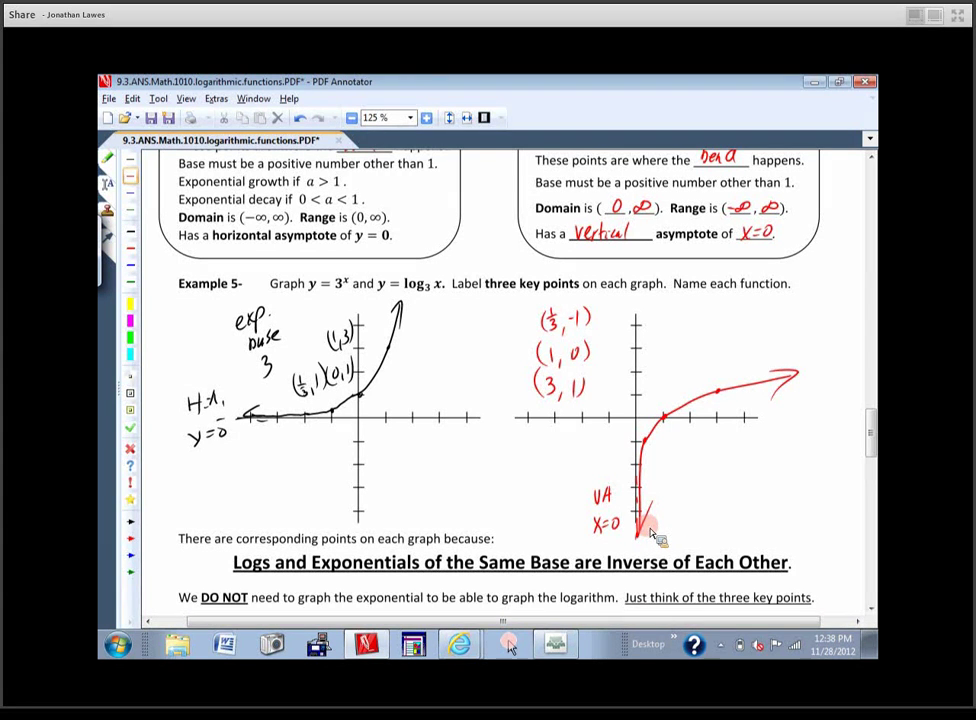
Step: Label the curve's points (3, 1), (1, 0) and (1/3, -1), and name it 'log base 3'
{"action": "left_click_drag", "start_coordinate": [706, 353], "coordinate": [705, 371]}
{"action": "left_click_drag", "start_coordinate": [713, 355], "coordinate": [714, 370]}
{"action": "left_click_drag", "start_coordinate": [726, 366], "coordinate": [724, 372]}
{"action": "left_click_drag", "start_coordinate": [741, 352], "coordinate": [741, 368]}
{"action": "left_click_drag", "start_coordinate": [747, 351], "coordinate": [750, 370]}
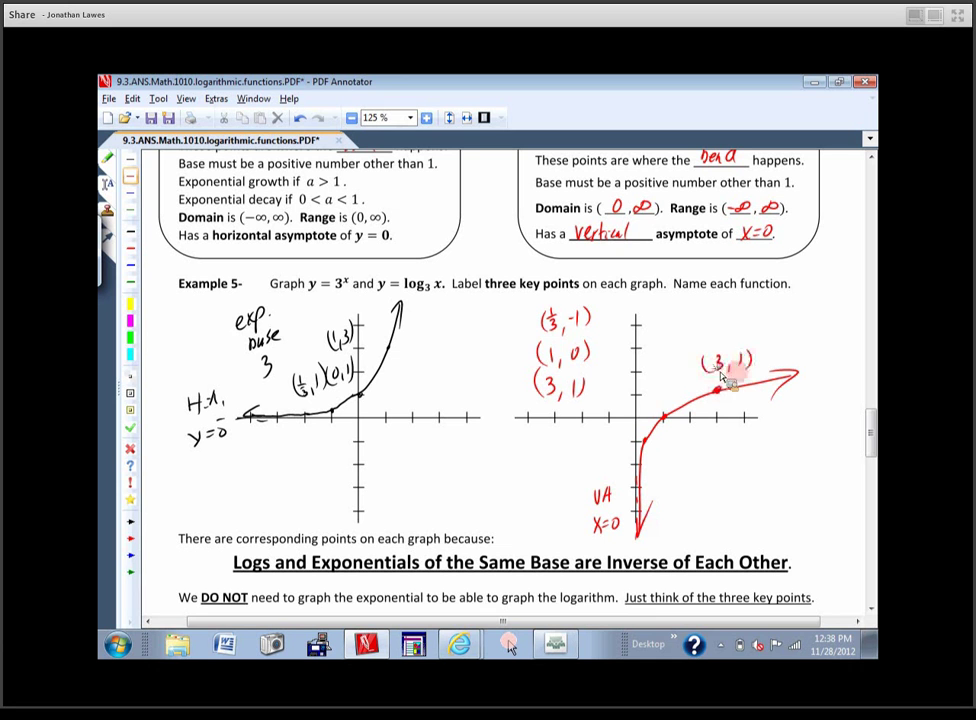
{"action": "mouse_move", "coordinate": [660, 384]}
{"action": "left_mouse_down"}
{"action": "mouse_move", "coordinate": [668, 399]}
{"action": "mouse_move", "coordinate": [651, 401]}
{"action": "left_mouse_up"}
{"action": "left_click_drag", "start_coordinate": [677, 386], "coordinate": [676, 397]}
{"action": "left_click_drag", "start_coordinate": [683, 380], "coordinate": [684, 399]}
{"action": "mouse_move", "coordinate": [659, 445]}
{"action": "left_mouse_down"}
{"action": "mouse_move", "coordinate": [657, 462]}
{"action": "mouse_move", "coordinate": [673, 454]}
{"action": "mouse_move", "coordinate": [667, 468]}
{"action": "left_mouse_up"}
{"action": "left_click_drag", "start_coordinate": [678, 460], "coordinate": [688, 451]}
{"action": "left_click_drag", "start_coordinate": [690, 444], "coordinate": [699, 462]}
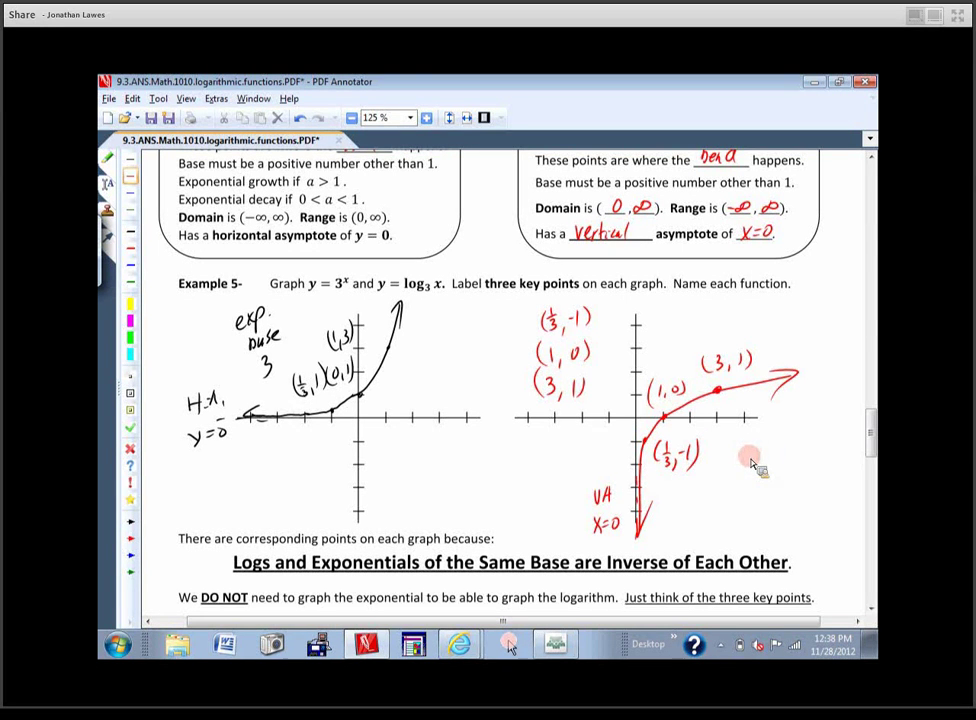
{"action": "mouse_move", "coordinate": [749, 450]}
{"action": "left_mouse_down"}
{"action": "mouse_move", "coordinate": [752, 462]}
{"action": "mouse_move", "coordinate": [814, 466]}
{"action": "left_mouse_up"}
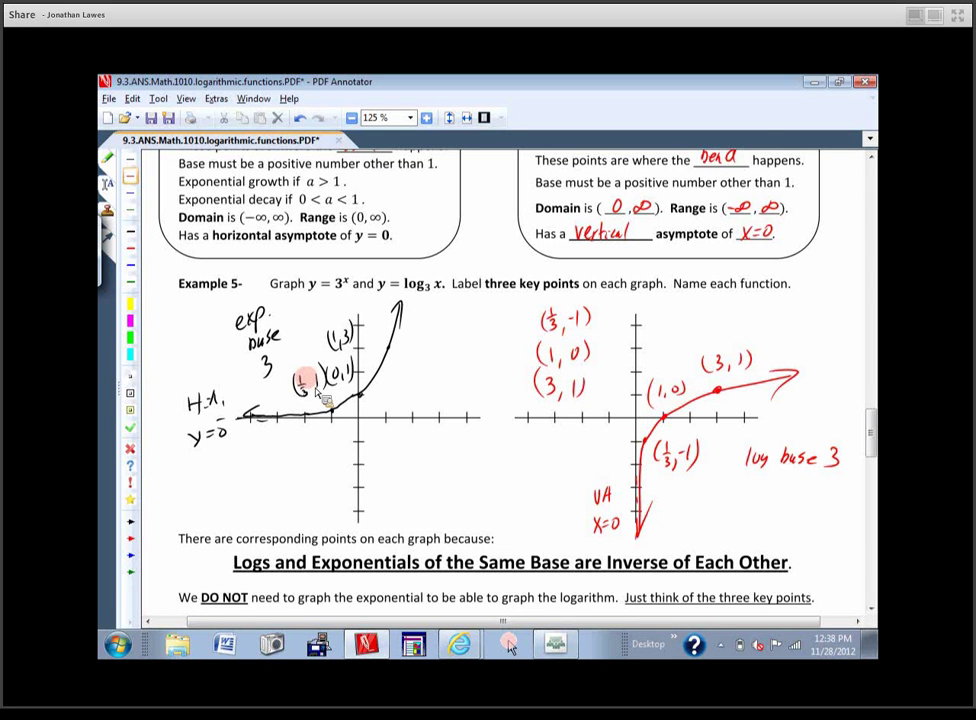
Step: Erase the incorrect '1/3, 1' coordinates from the left graph's point label
{"action": "mouse_move", "coordinate": [307, 392]}
{"action": "left_mouse_down"}
{"action": "mouse_move", "coordinate": [318, 388]}
{"action": "mouse_move", "coordinate": [302, 383]}
{"action": "mouse_move", "coordinate": [316, 406]}
{"action": "left_mouse_up"}
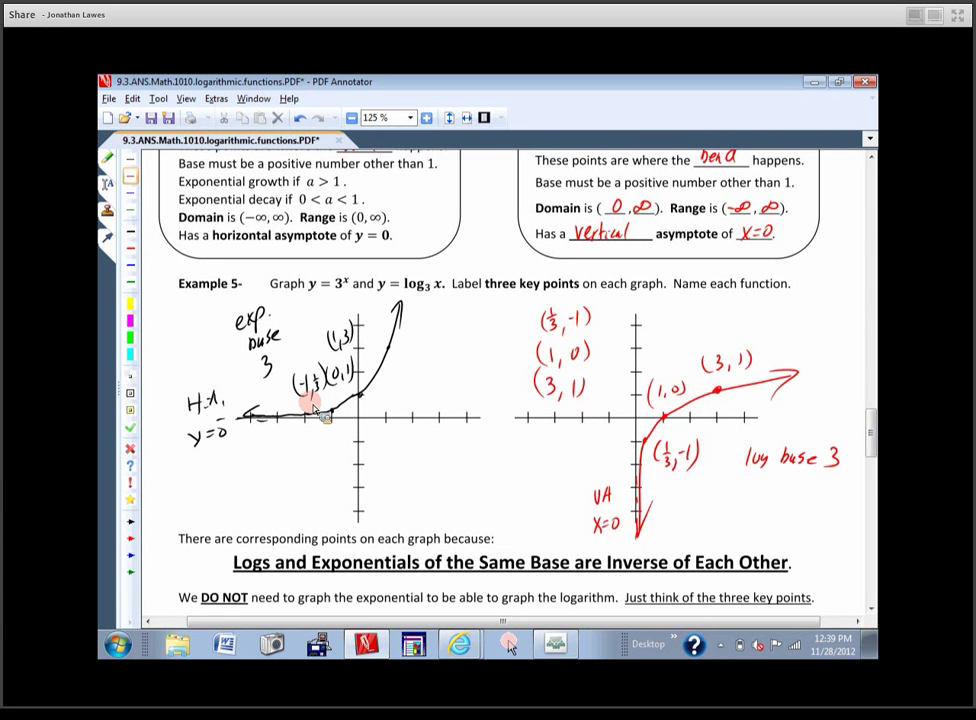
{"action": "scroll", "coordinate": [871, 447], "scroll_direction": "down", "scroll_amount": 1}
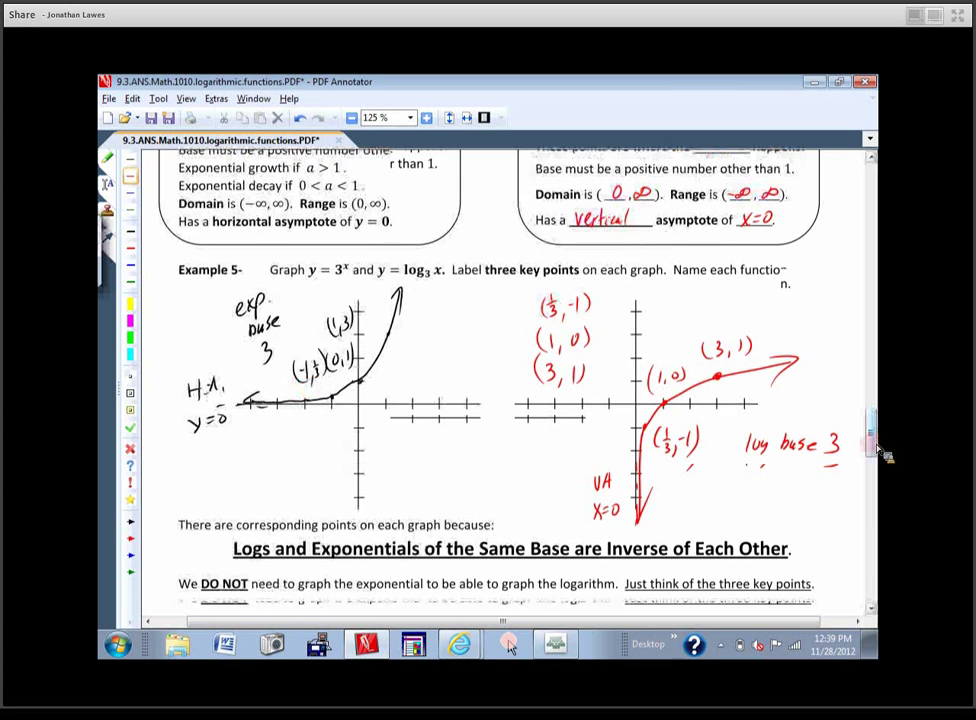
{"action": "scroll", "coordinate": [884, 455], "scroll_direction": "down", "scroll_amount": 4}
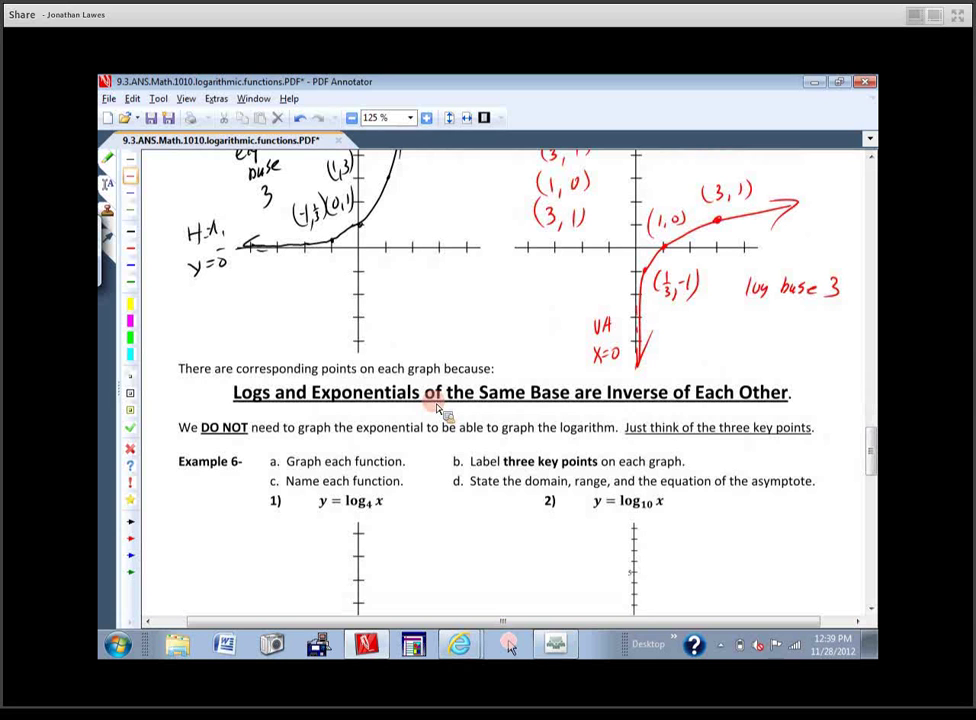
{"action": "scroll", "coordinate": [874, 447], "scroll_direction": "up", "scroll_amount": 5}
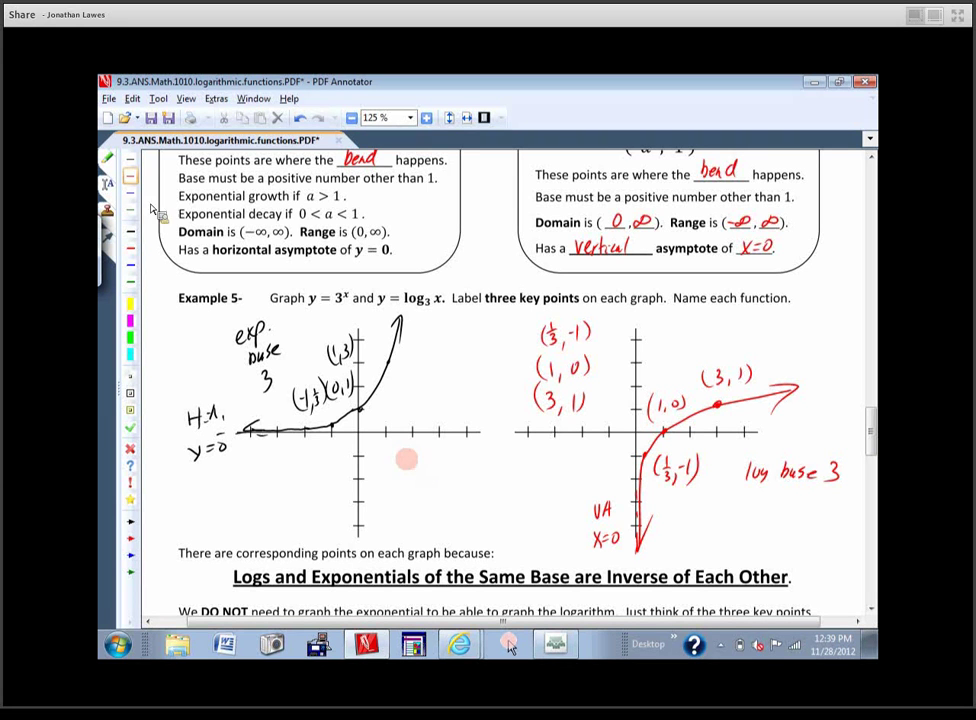
Step: Draw blue dashed y = x mirror lines across both graphs, then scroll down to Example 6
{"action": "left_click_drag", "start_coordinate": [727, 327], "coordinate": [598, 478]}
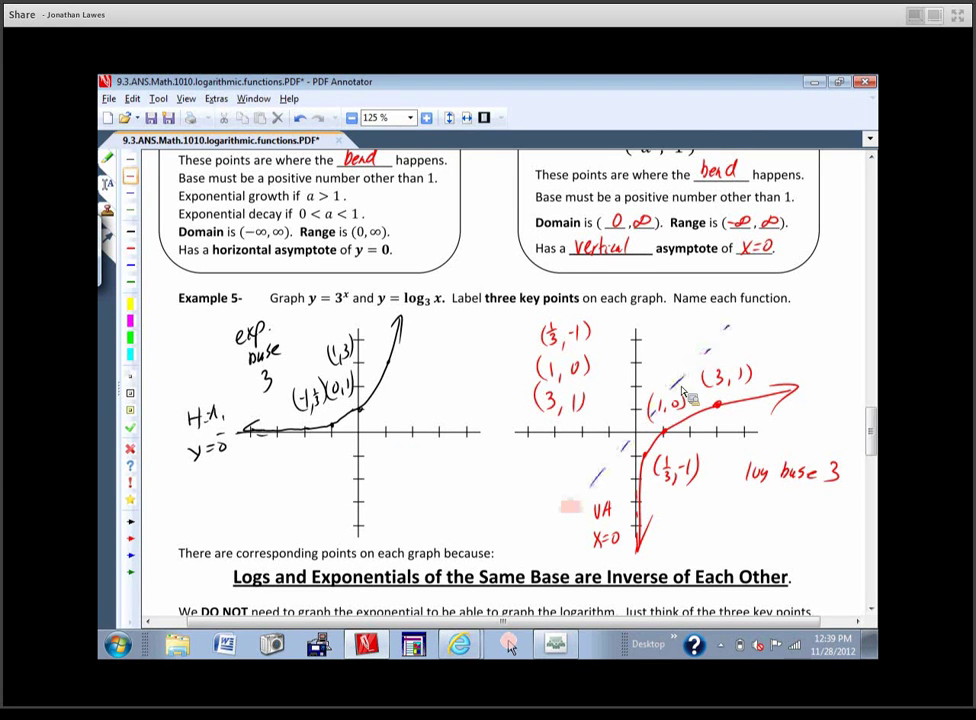
{"action": "mouse_move", "coordinate": [390, 402]}
{"action": "left_mouse_down"}
{"action": "mouse_move", "coordinate": [460, 338]}
{"action": "mouse_move", "coordinate": [300, 489]}
{"action": "left_mouse_up"}
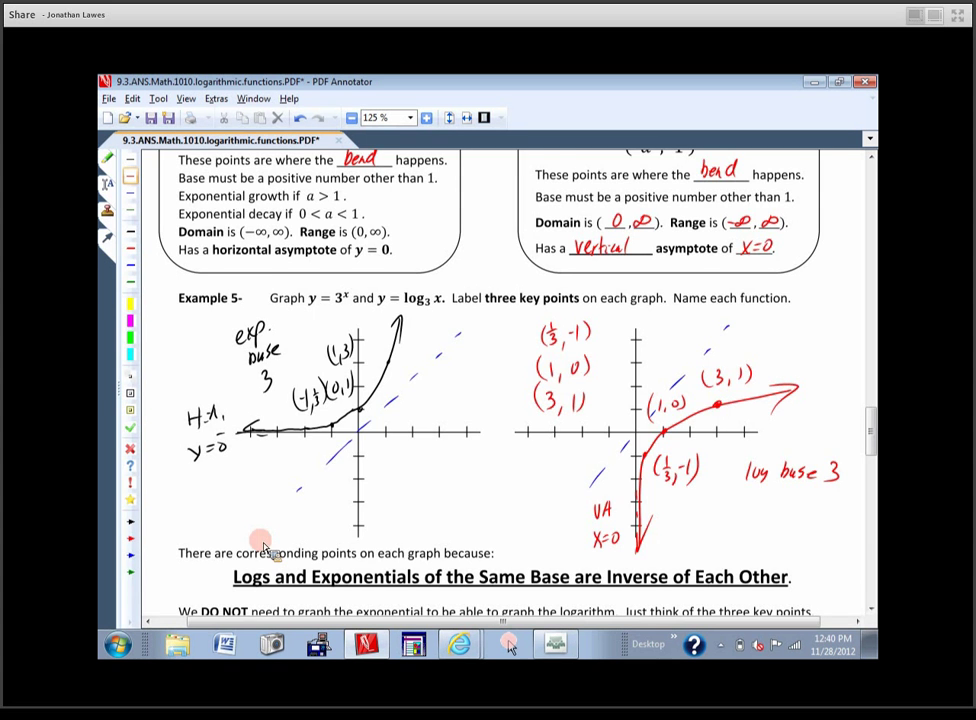
{"action": "scroll", "coordinate": [869, 434], "scroll_direction": "down", "scroll_amount": 3}
{"action": "left_click_drag", "start_coordinate": [882, 447], "coordinate": [882, 470]}
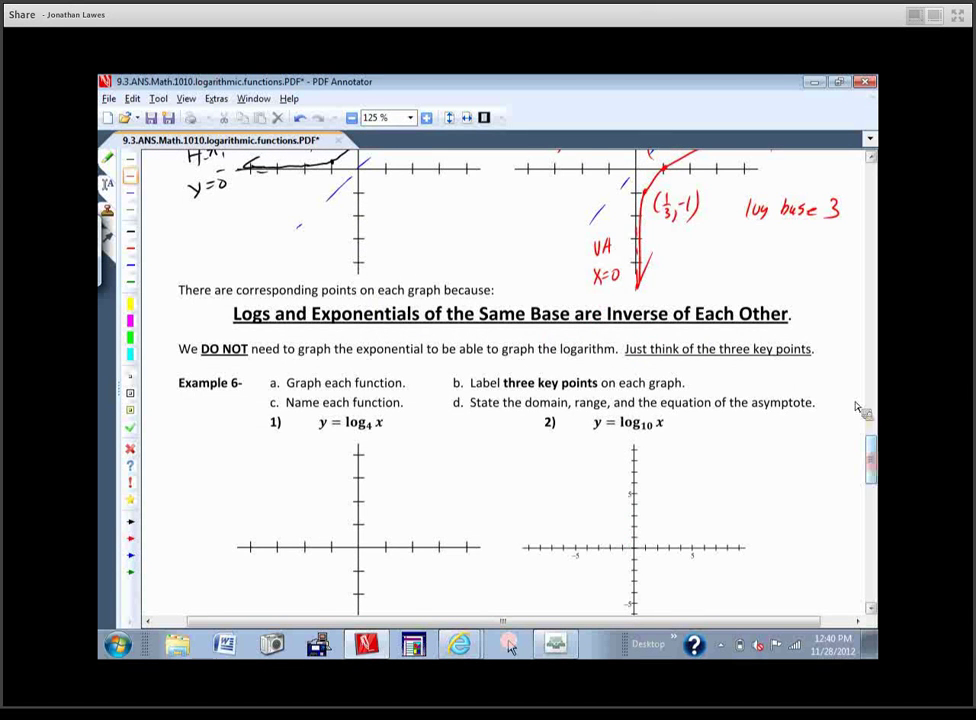
{"action": "left_click_drag", "start_coordinate": [871, 477], "coordinate": [873, 500]}
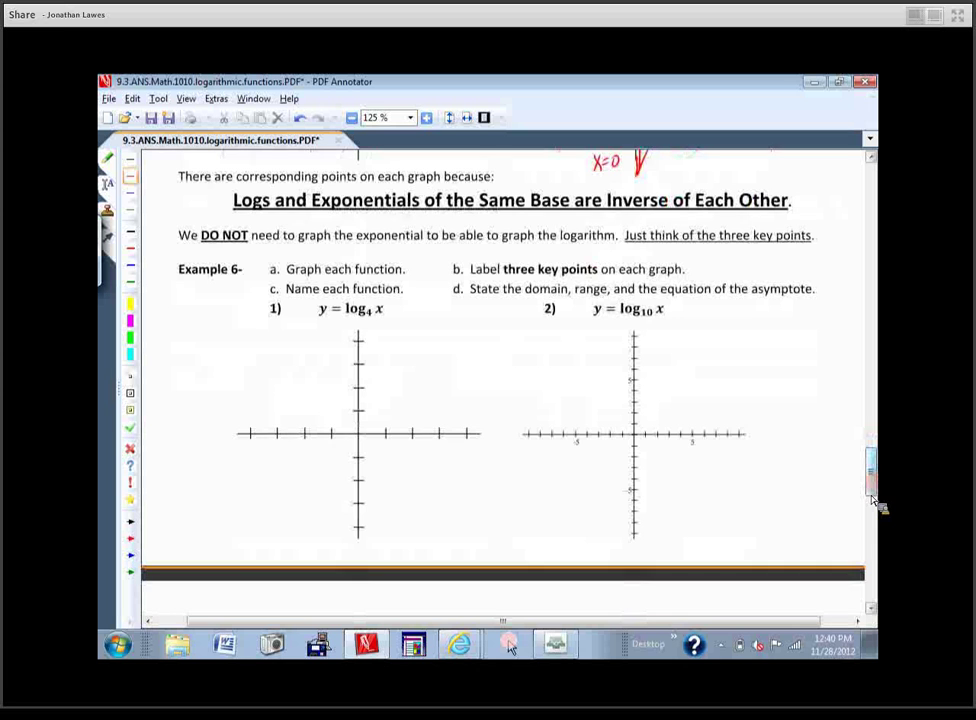